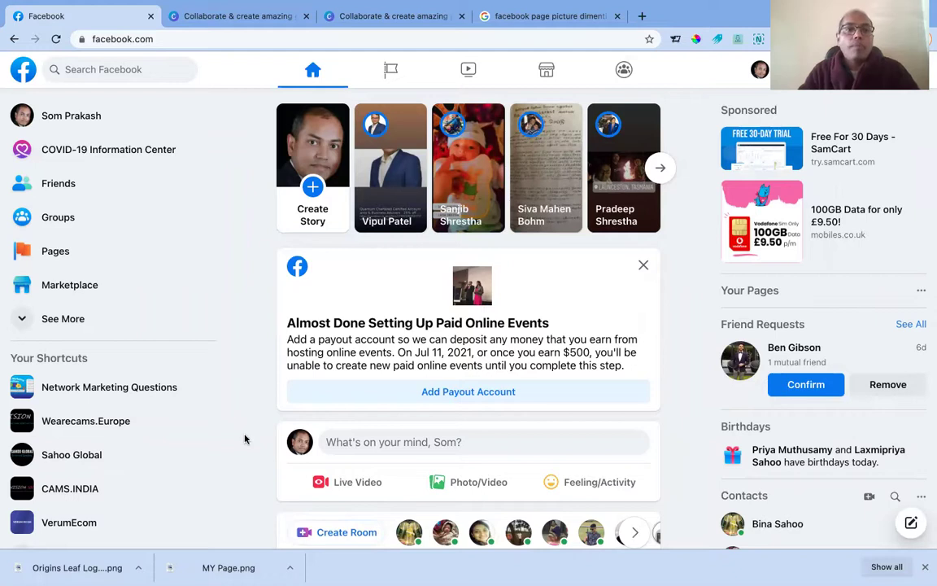
Open the Pages section of Facebook and start creating a new Page.
{"action": "left_click", "coordinate": [136, 41]}
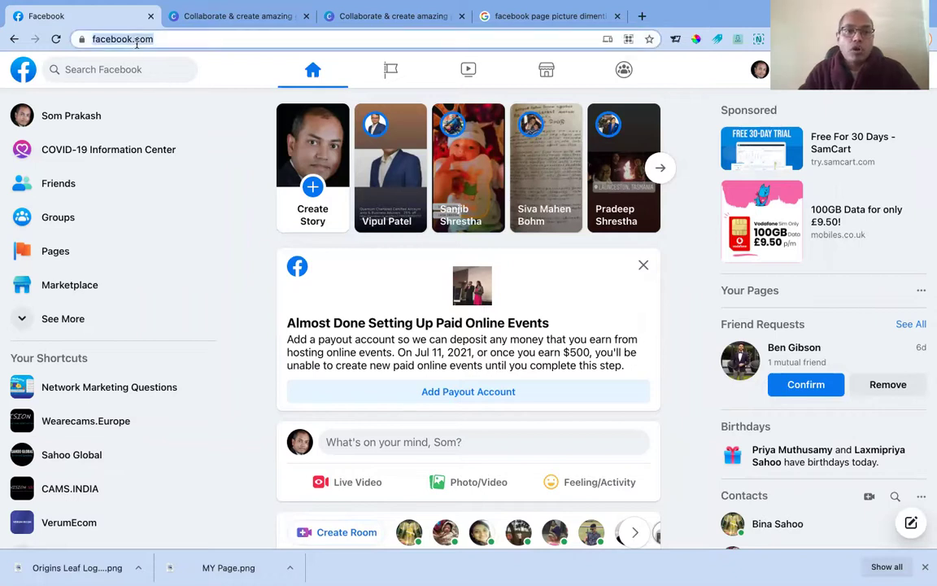
{"action": "left_click", "coordinate": [188, 39]}
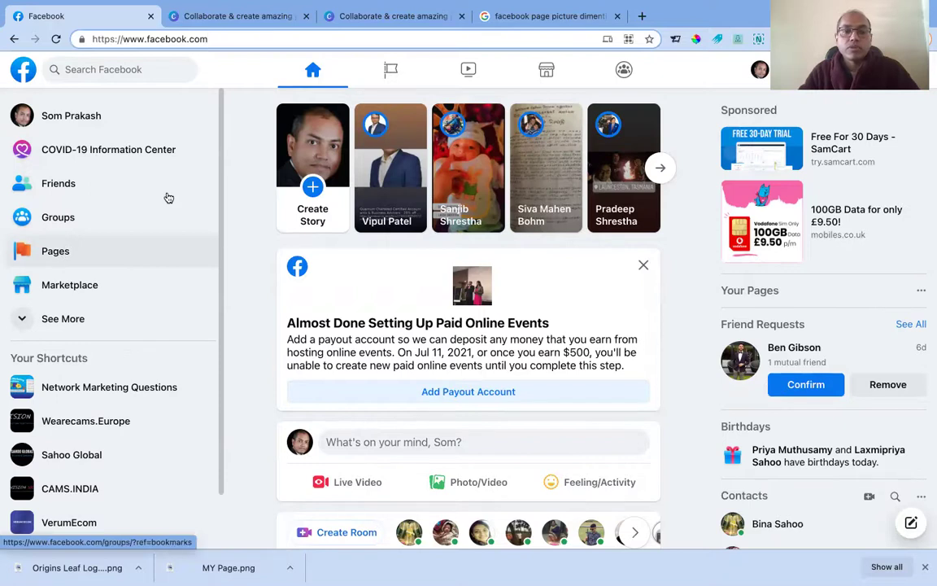
{"action": "left_click", "coordinate": [389, 73]}
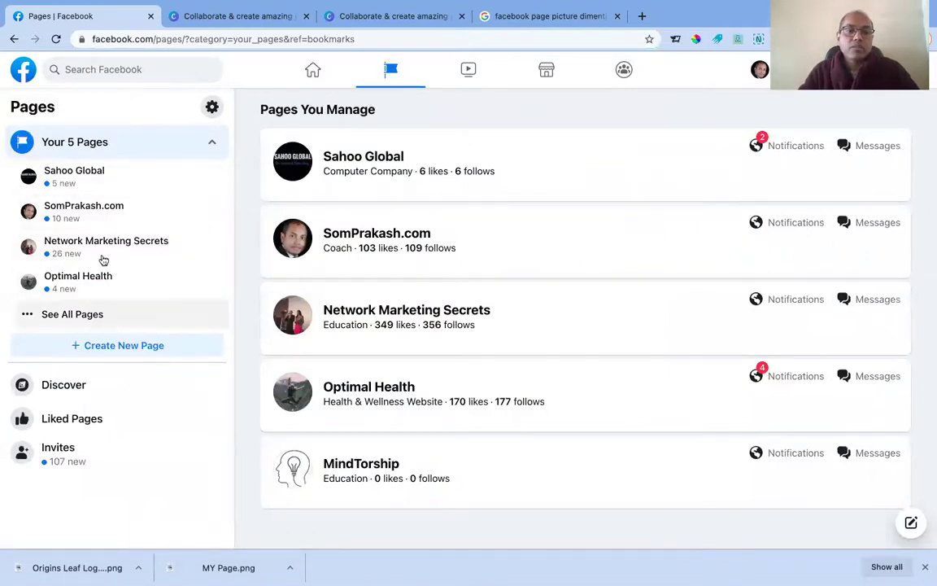
{"action": "left_click", "coordinate": [135, 358]}
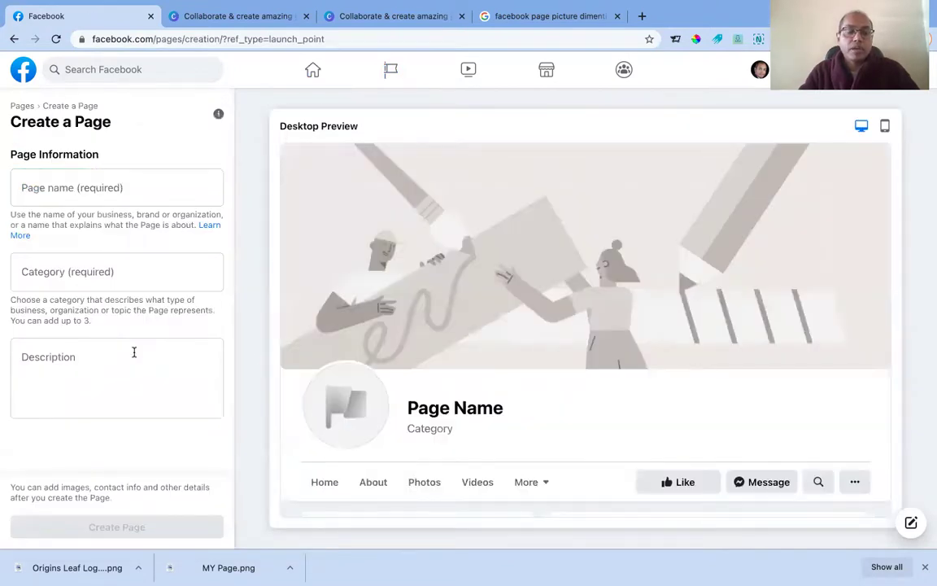
Name the new Page "My New Page" and set its category to Shopping & Retail.
{"action": "left_click", "coordinate": [122, 187]}
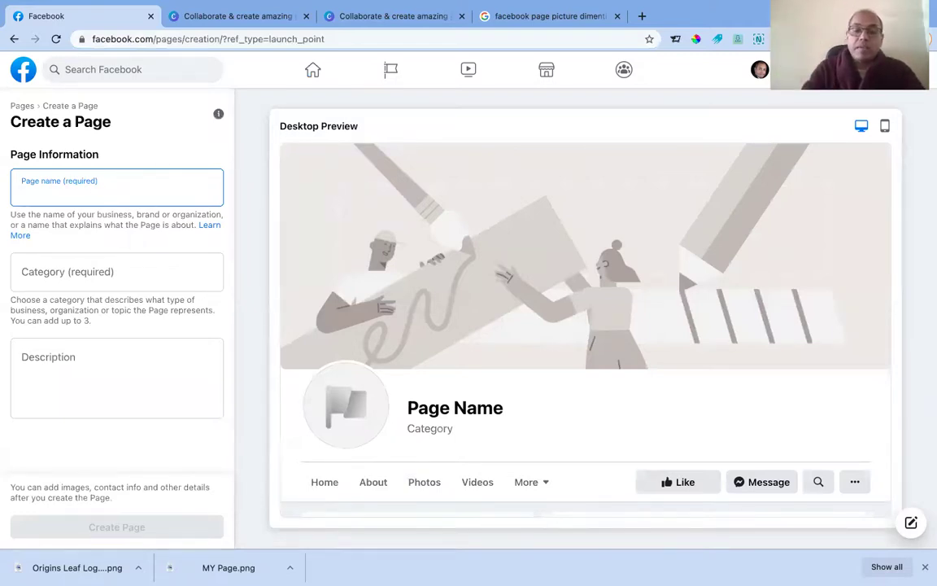
{"action": "type", "text": "My New "}
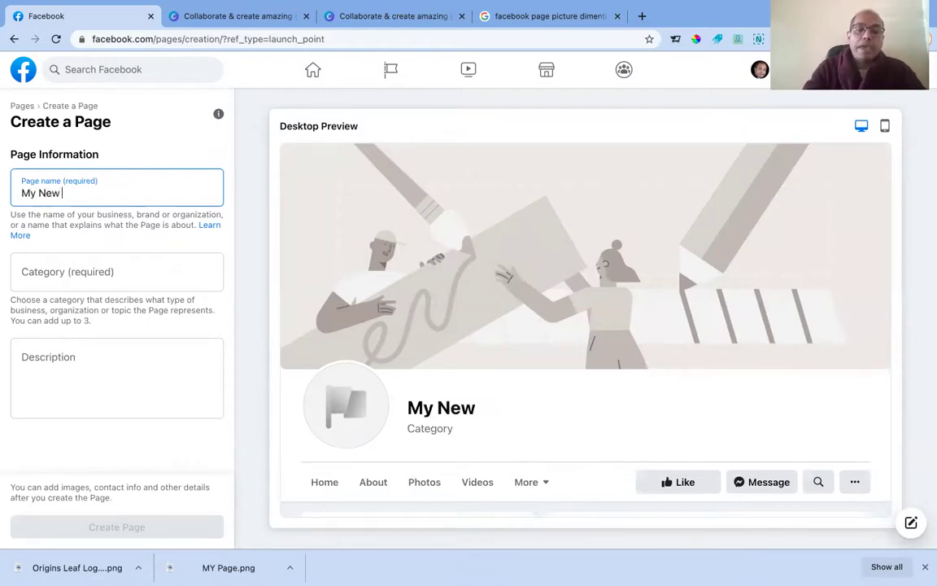
{"action": "type", "text": "Page"}
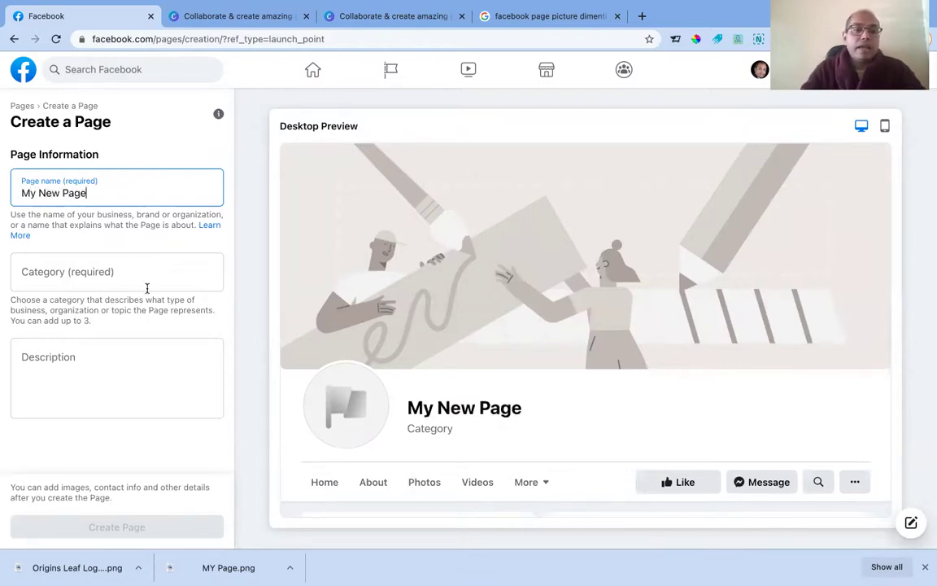
{"action": "left_click", "coordinate": [127, 277]}
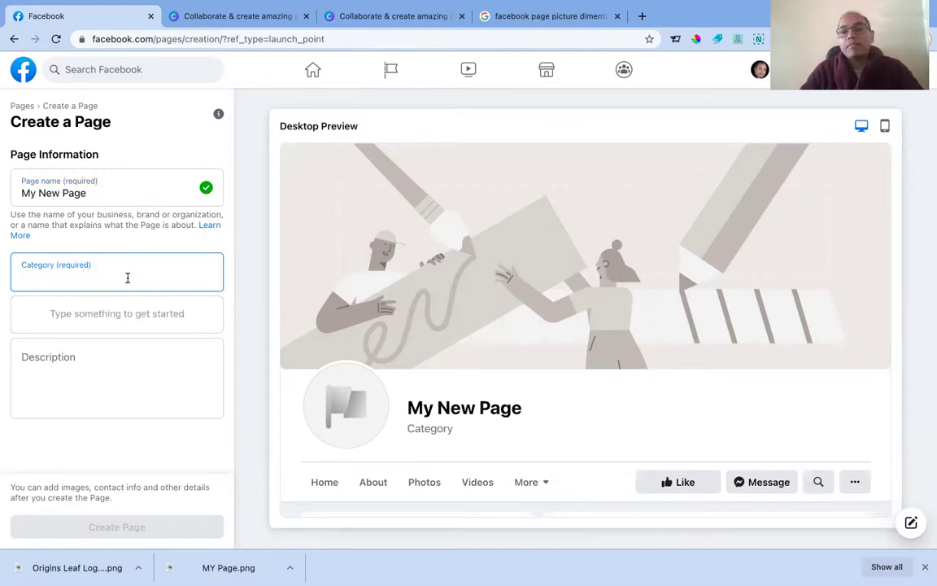
{"action": "type", "text": "eco"}
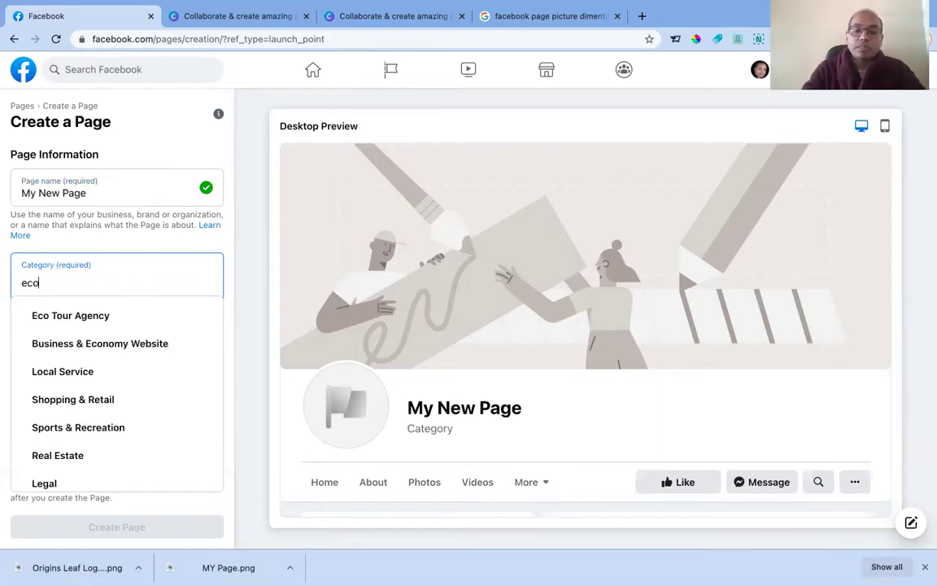
{"action": "type", "text": "mmer"}
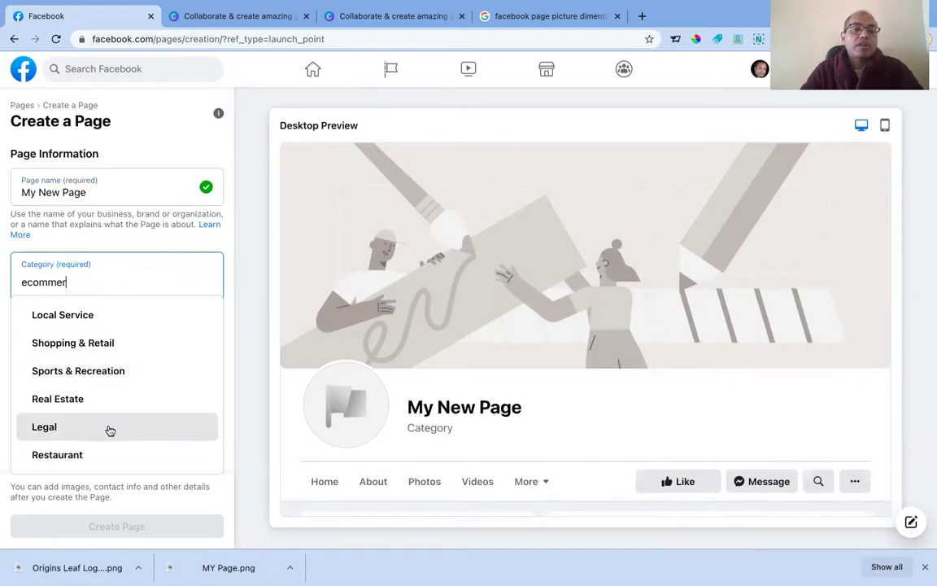
{"action": "left_click", "coordinate": [85, 345]}
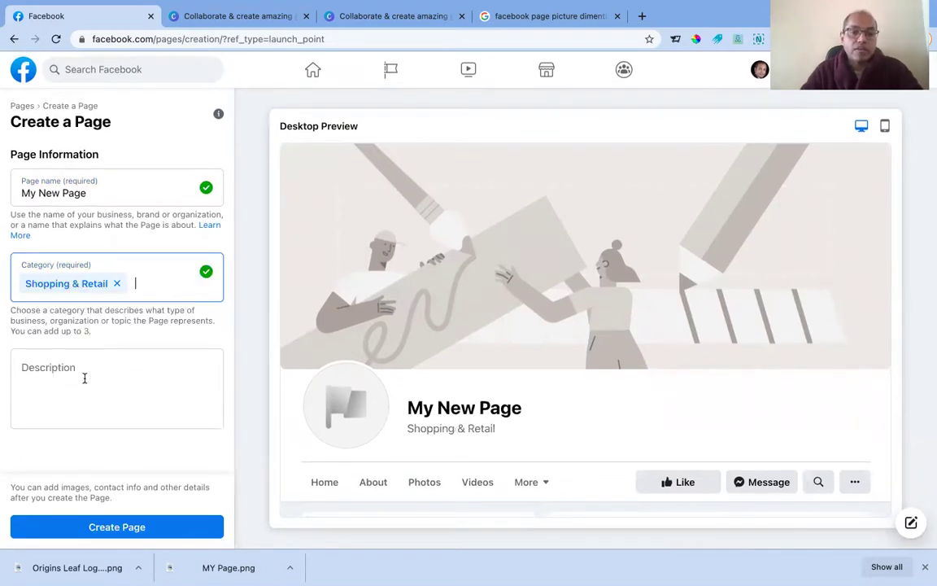
Enter the description "We are an ecommerce business selling clothings online." and create the Page.
{"action": "left_click", "coordinate": [87, 373]}
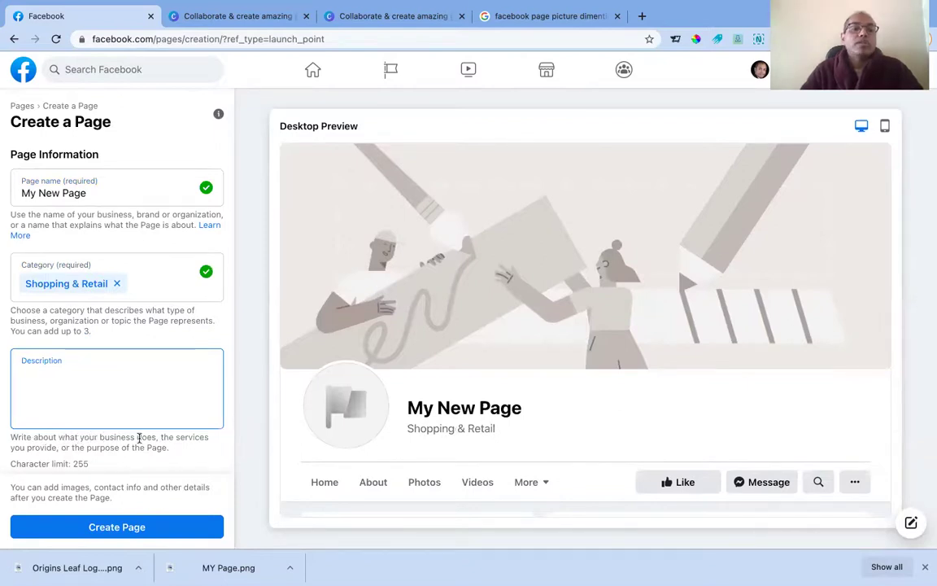
{"action": "type", "text": "We"}
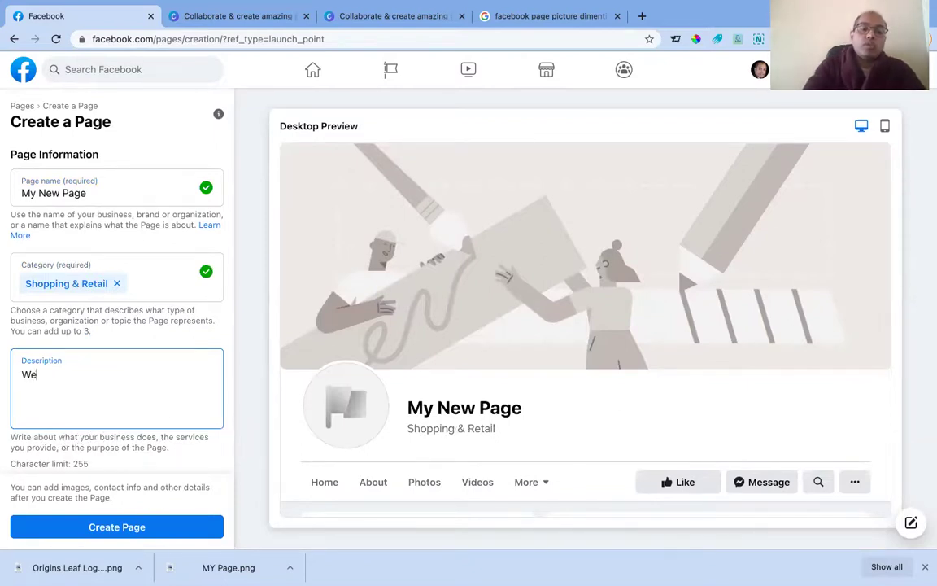
{"action": "type", "text": " are an "}
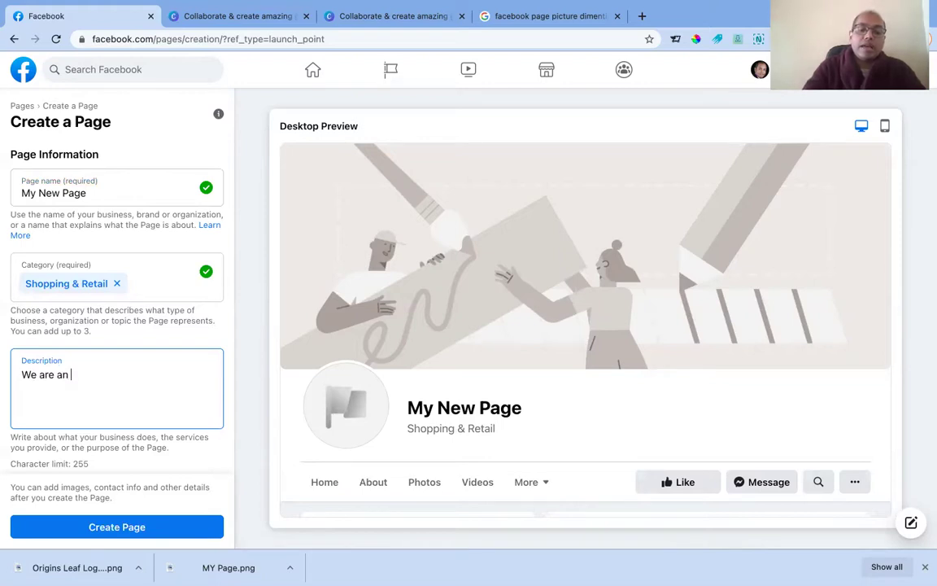
{"action": "type", "text": "ecomme"}
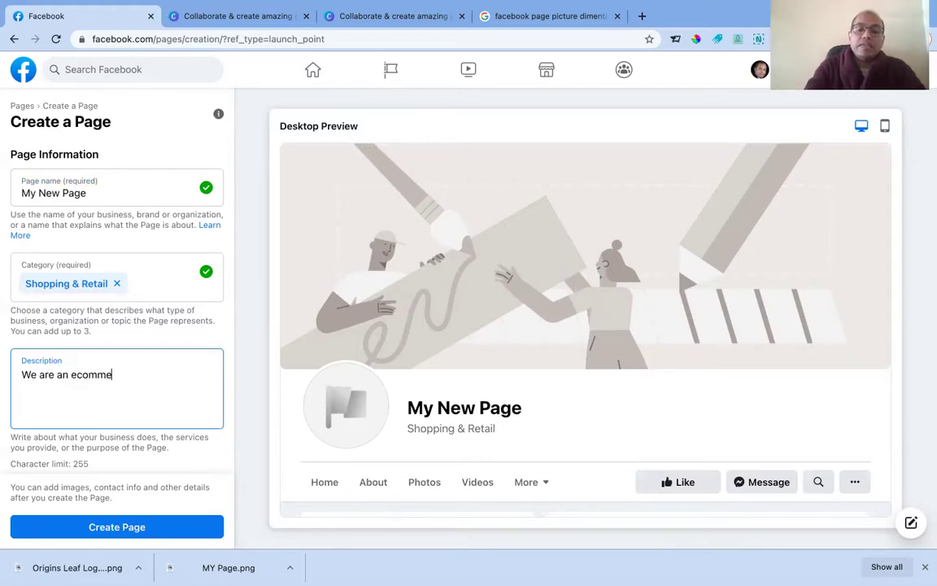
{"action": "type", "text": "rce business selling c"}
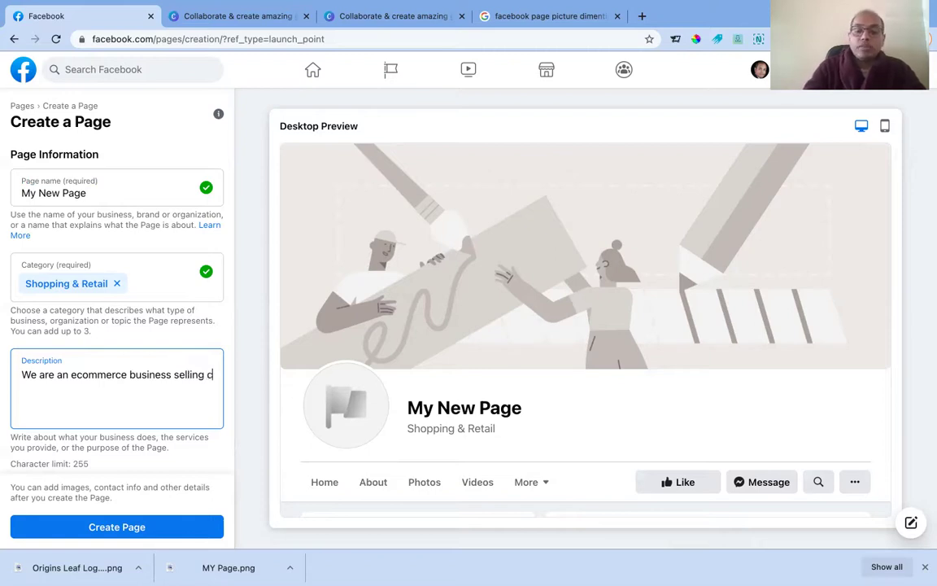
{"action": "type", "text": "lothings online."}
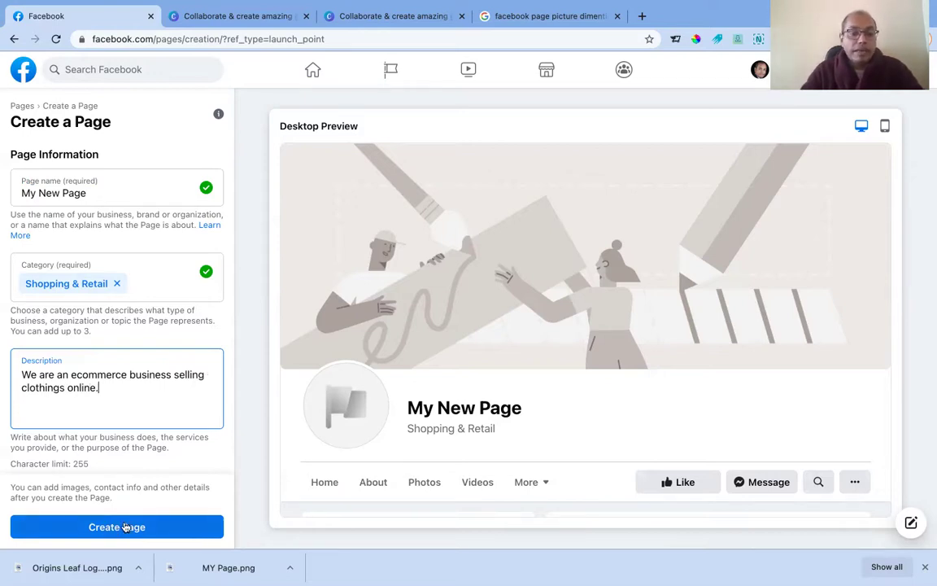
{"action": "left_click", "coordinate": [124, 527]}
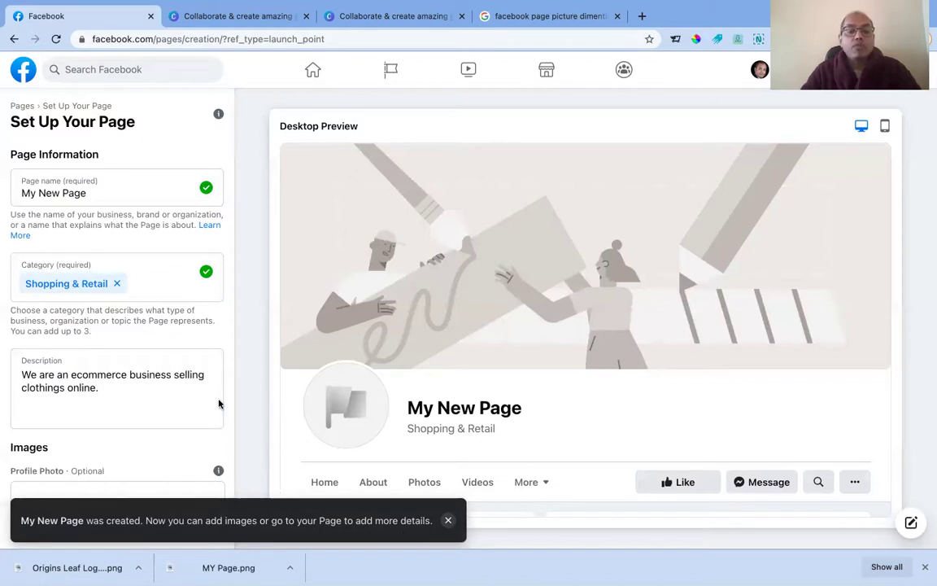
{"action": "scroll", "coordinate": [147, 387], "scroll_direction": "down", "scroll_amount": 5}
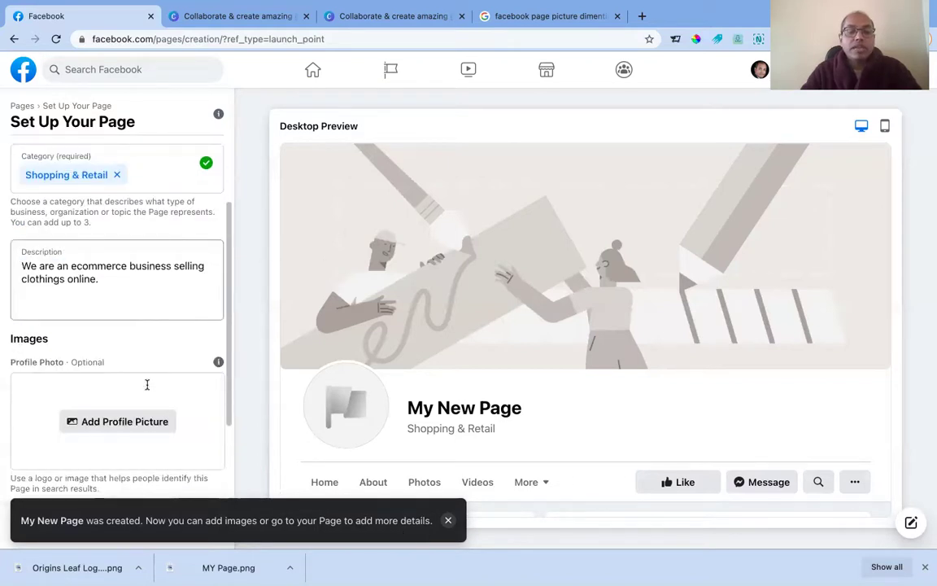
{"action": "scroll", "coordinate": [147, 389], "scroll_direction": "down", "scroll_amount": 2}
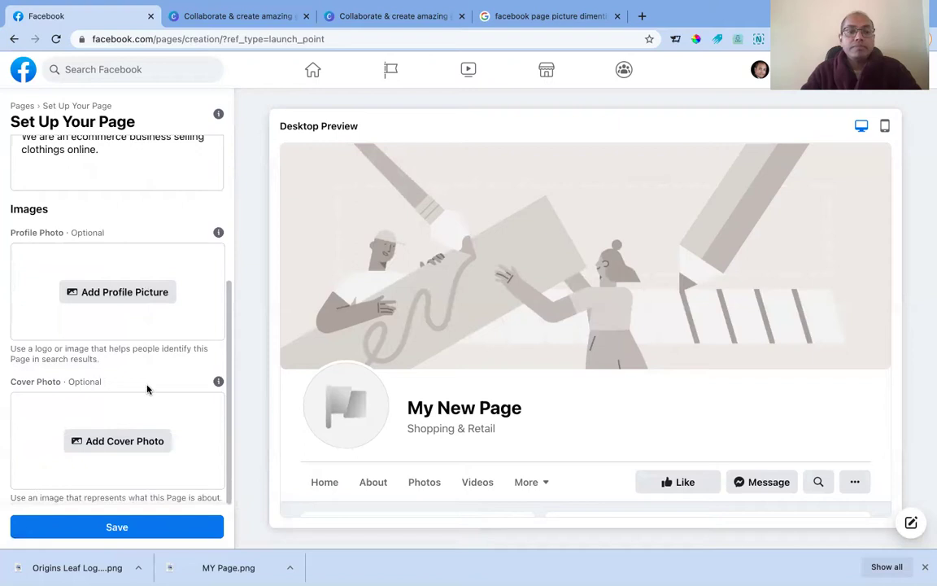
{"action": "scroll", "coordinate": [147, 389], "scroll_direction": "up", "scroll_amount": 3}
{"action": "scroll", "coordinate": [147, 391], "scroll_direction": "down", "scroll_amount": 2}
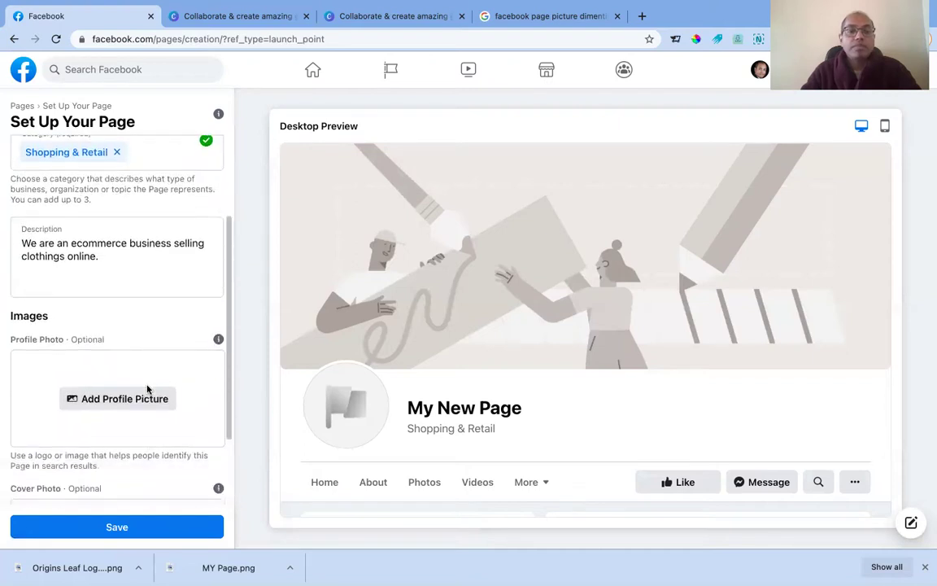
{"action": "scroll", "coordinate": [109, 205], "scroll_direction": "down", "scroll_amount": 2}
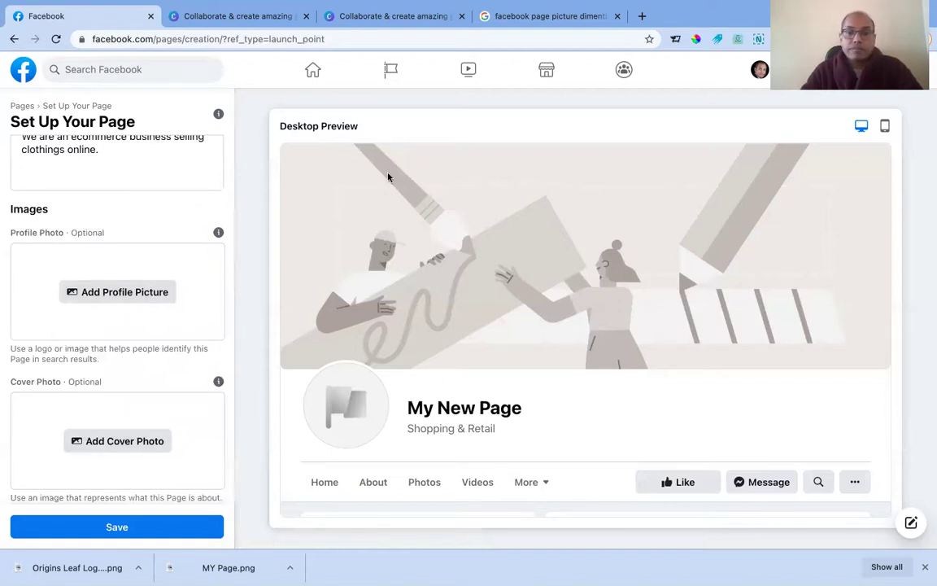
{"action": "scroll", "coordinate": [571, 442], "scroll_direction": "down", "scroll_amount": 2}
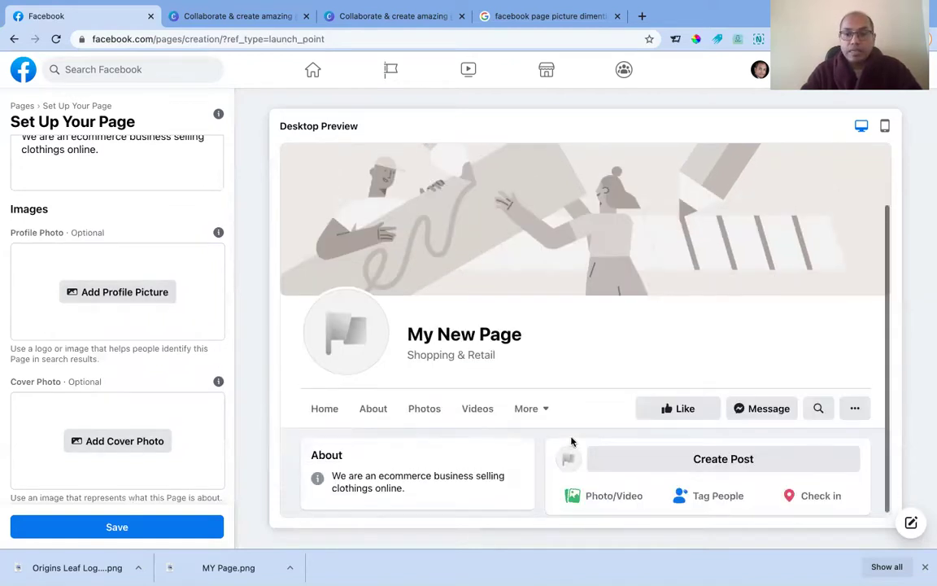
{"action": "scroll", "coordinate": [412, 422], "scroll_direction": "up", "scroll_amount": 2}
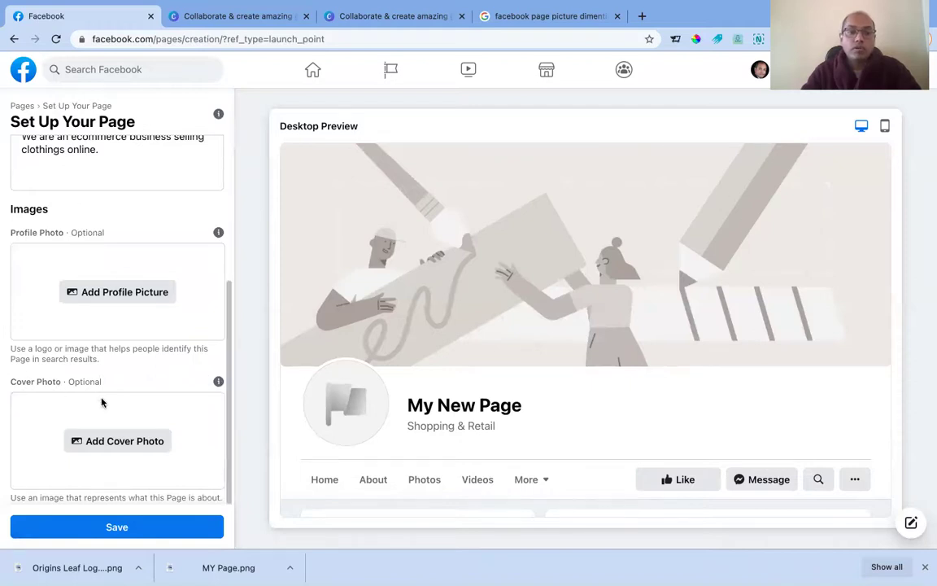
{"action": "mouse_move", "coordinate": [218, 383]}
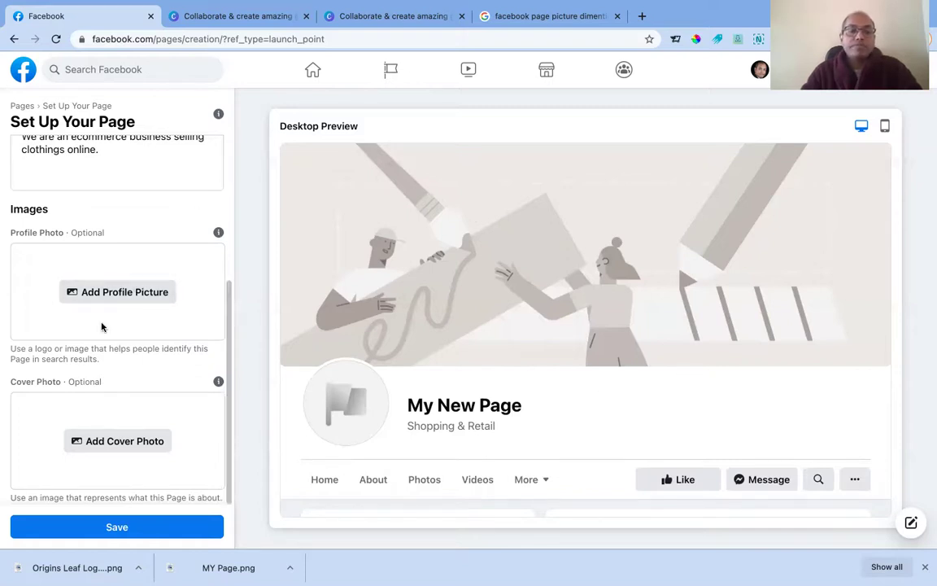
{"action": "scroll", "coordinate": [96, 209], "scroll_direction": "up", "scroll_amount": 3}
{"action": "scroll", "coordinate": [101, 281], "scroll_direction": "down", "scroll_amount": 3}
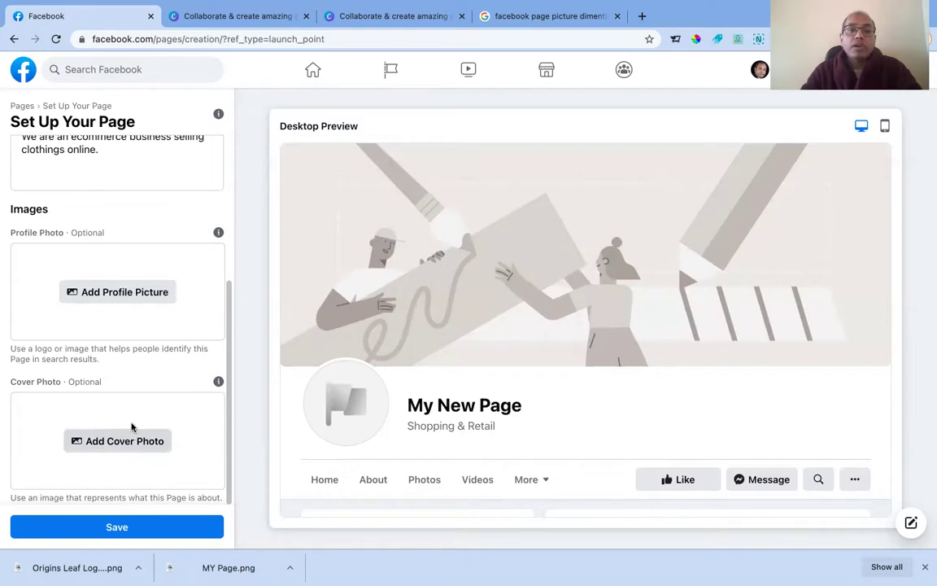
Switch to Canva to check its web address and the Facebook Cover search, and return to the Facebook Page setup.
{"action": "left_click", "coordinate": [231, 16]}
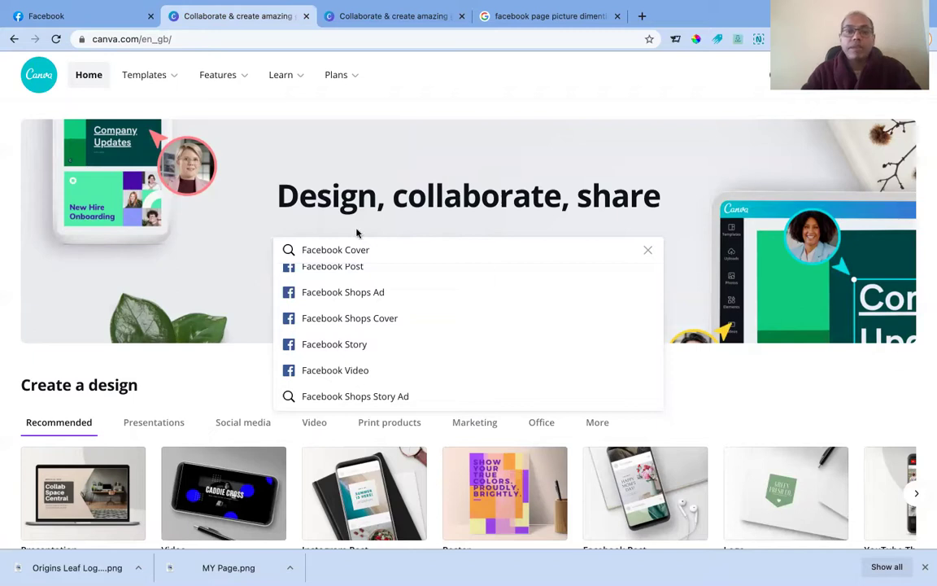
{"action": "left_click", "coordinate": [140, 40]}
{"action": "left_click_drag", "start_coordinate": [128, 38], "coordinate": [225, 39]}
{"action": "left_click", "coordinate": [297, 45]}
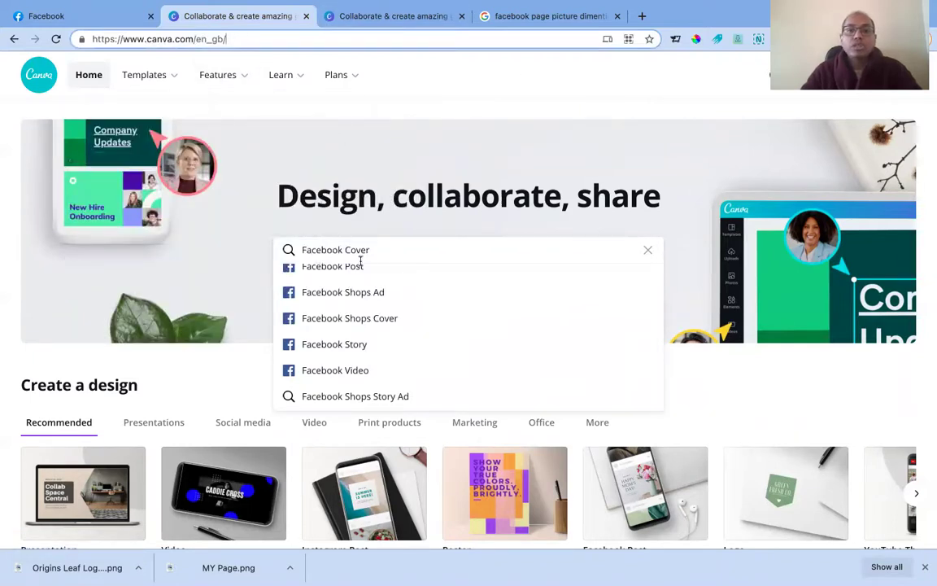
{"action": "left_click", "coordinate": [382, 248]}
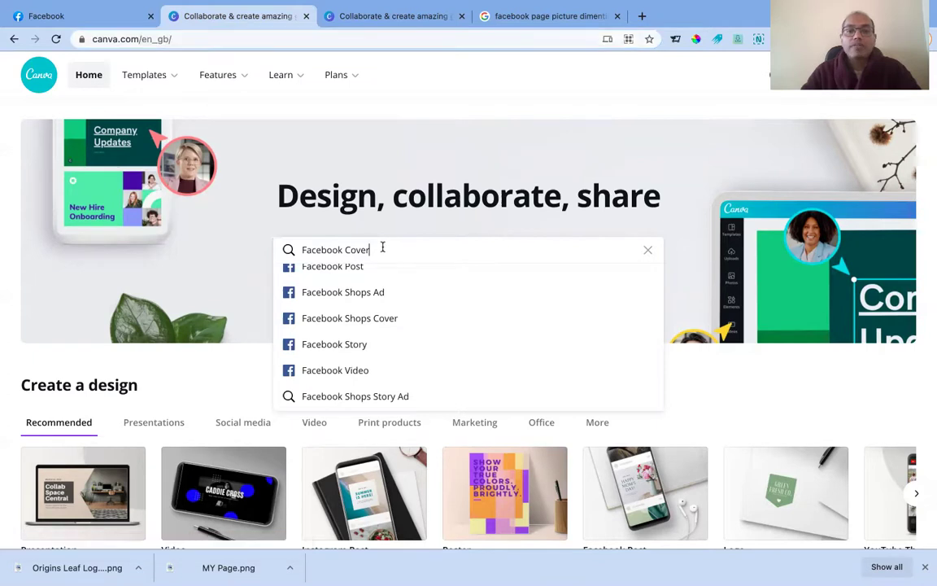
{"action": "left_click", "coordinate": [109, 17]}
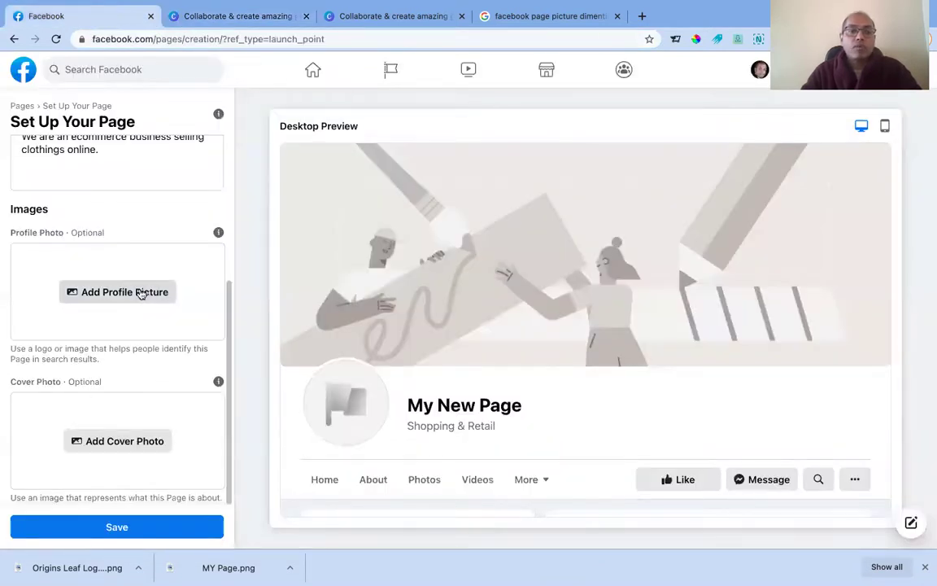
Switch to Canva and search its design types for "Facebook profile".
{"action": "left_click", "coordinate": [247, 16]}
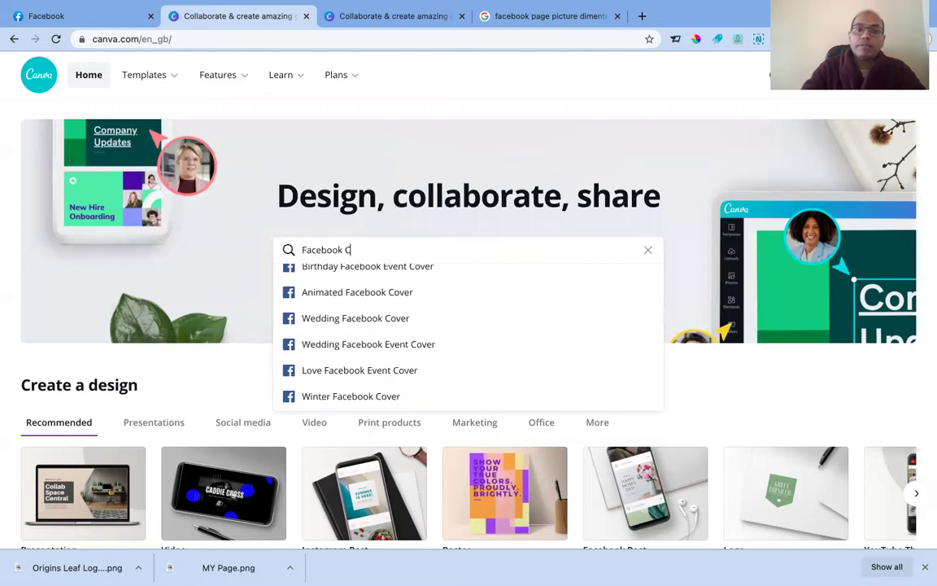
{"action": "key", "text": "BackSpace"}
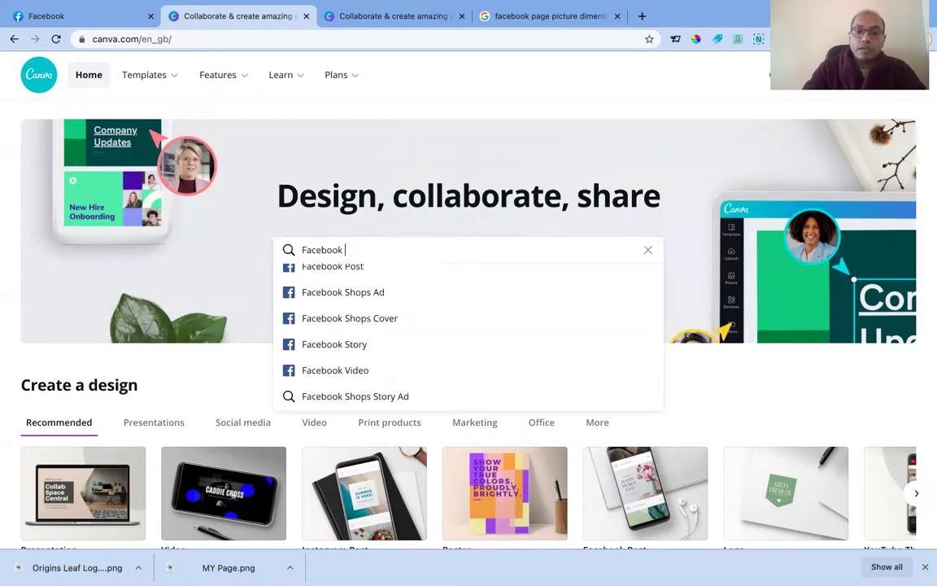
{"action": "type", "text": "profile"}
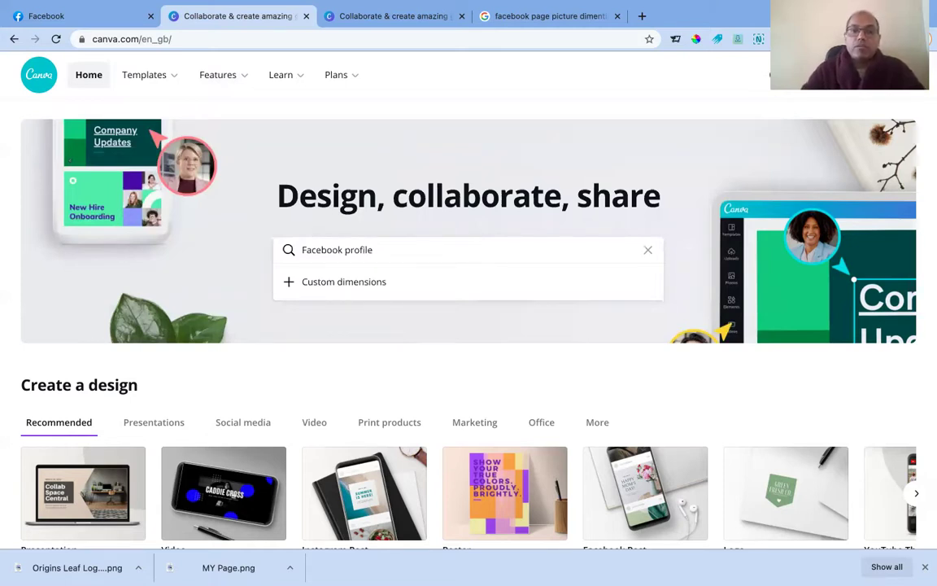
Close the duplicate Canva page and start a new Facebook Cover design from the design type suggestions.
{"action": "left_click", "coordinate": [305, 20]}
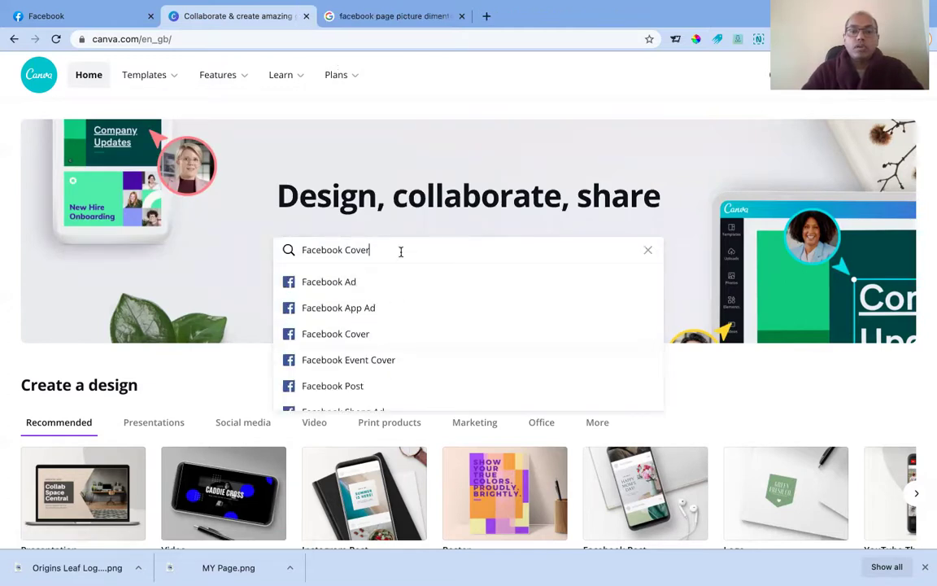
{"action": "scroll", "coordinate": [481, 304], "scroll_direction": "down", "scroll_amount": 5}
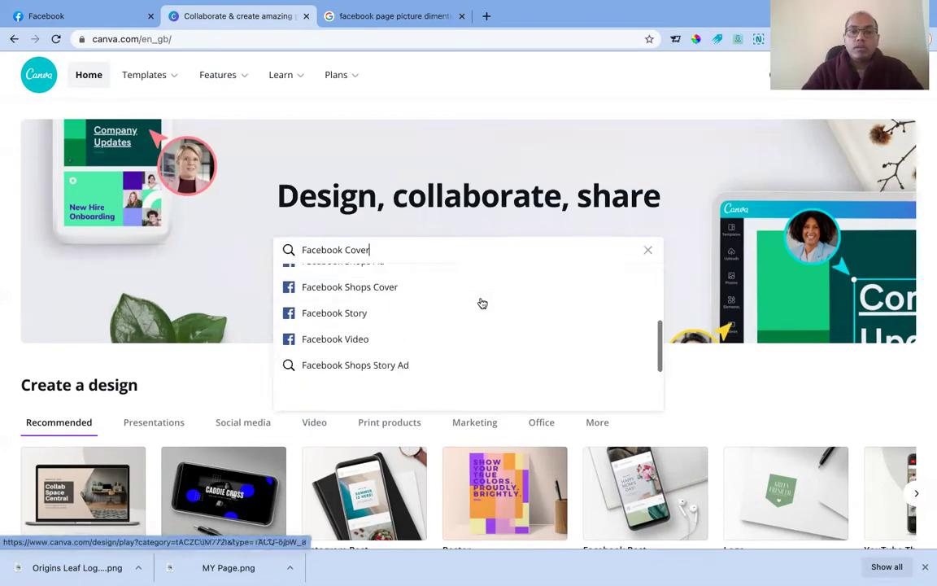
{"action": "scroll", "coordinate": [481, 303], "scroll_direction": "up", "scroll_amount": 5}
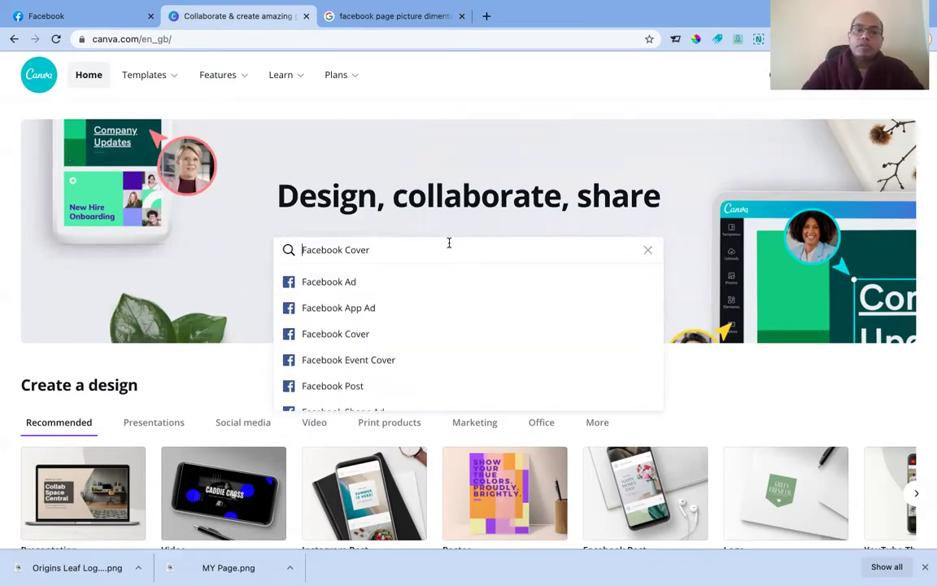
{"action": "left_click", "coordinate": [392, 334]}
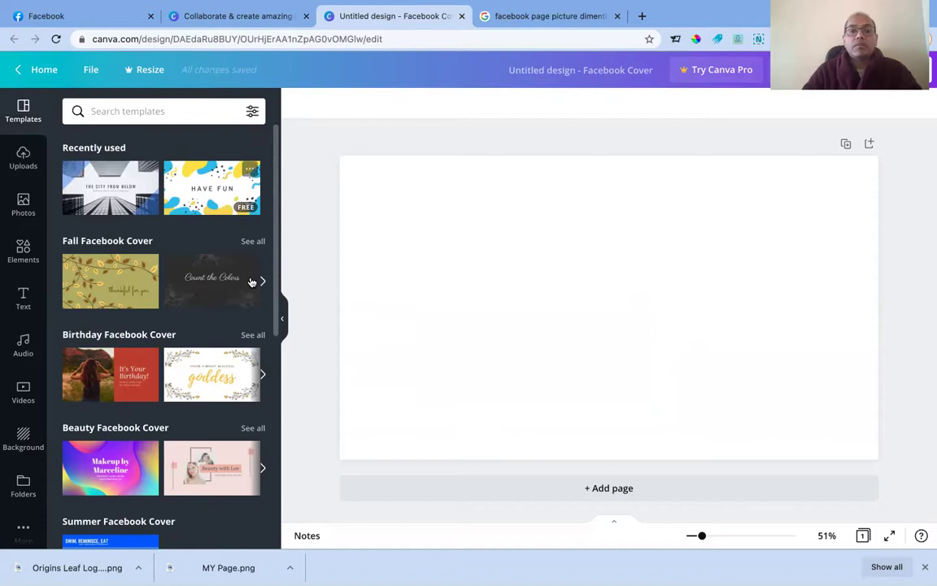
Browse the Facebook Cover templates and apply the recently used blue and yellow "HAVE FUN" template to the blank page.
{"action": "scroll", "coordinate": [201, 457], "scroll_direction": "down", "scroll_amount": 3}
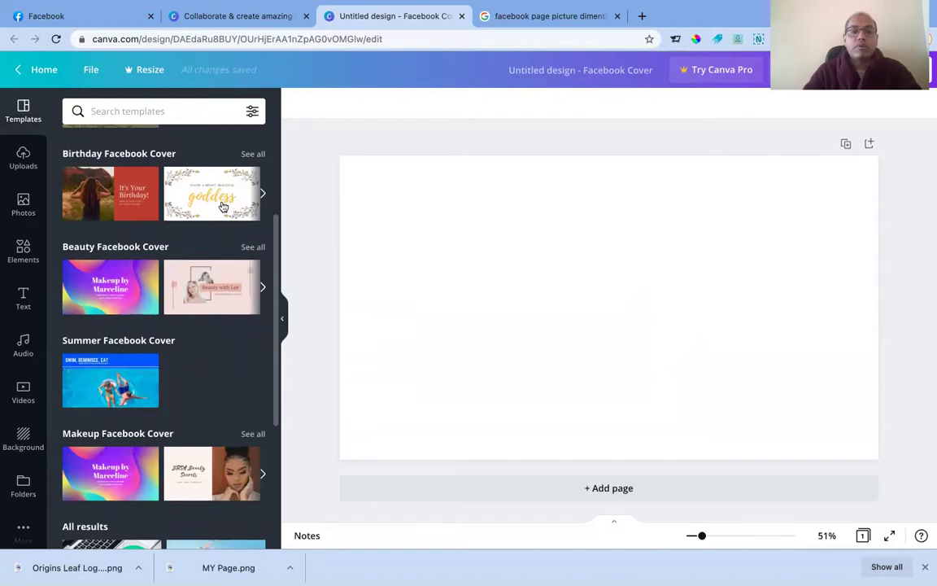
{"action": "scroll", "coordinate": [222, 206], "scroll_direction": "up", "scroll_amount": 3}
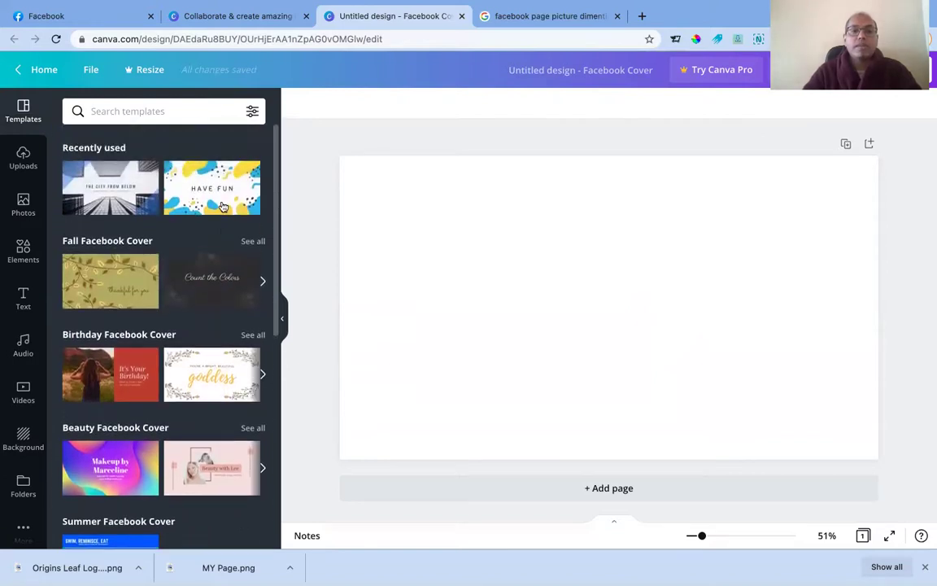
{"action": "left_click", "coordinate": [223, 206]}
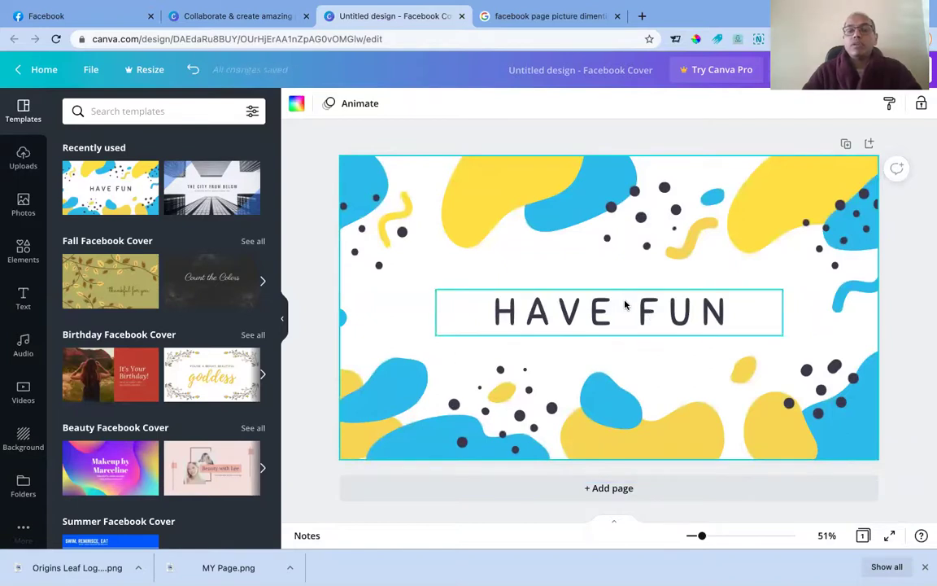
Replace the cover's "HAVE FUN" headline with "ECOM BUSINESS".
{"action": "left_click", "coordinate": [624, 305]}
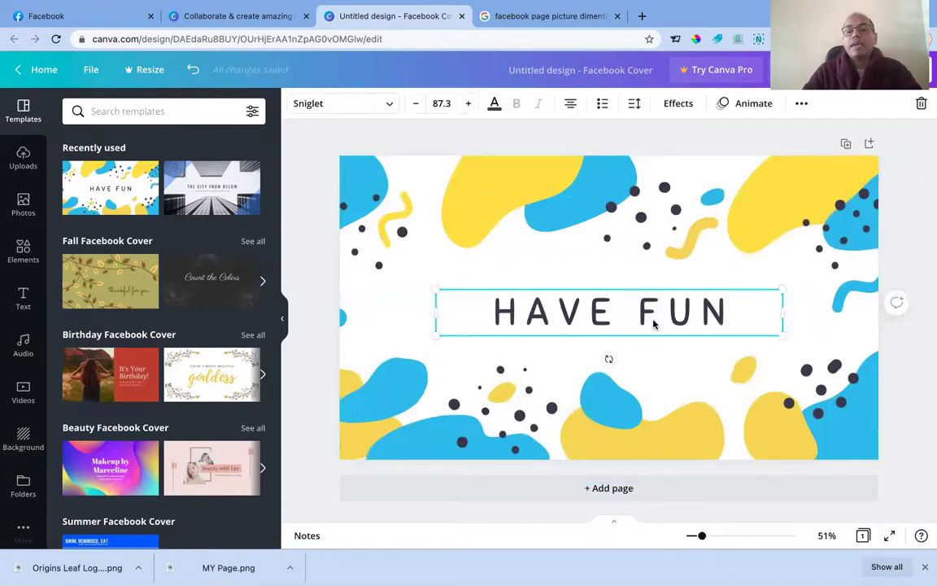
{"action": "double_click", "coordinate": [646, 315]}
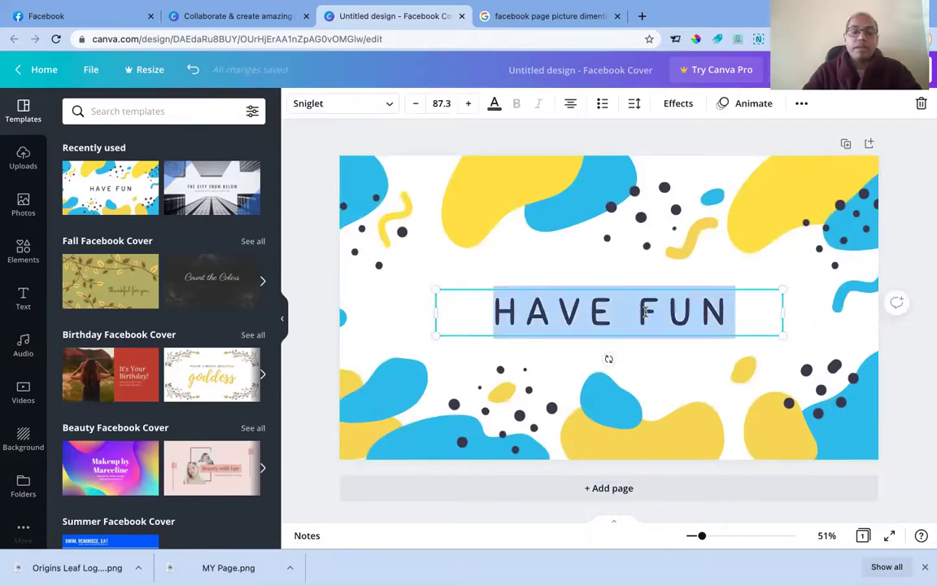
{"action": "type", "text": "E"}
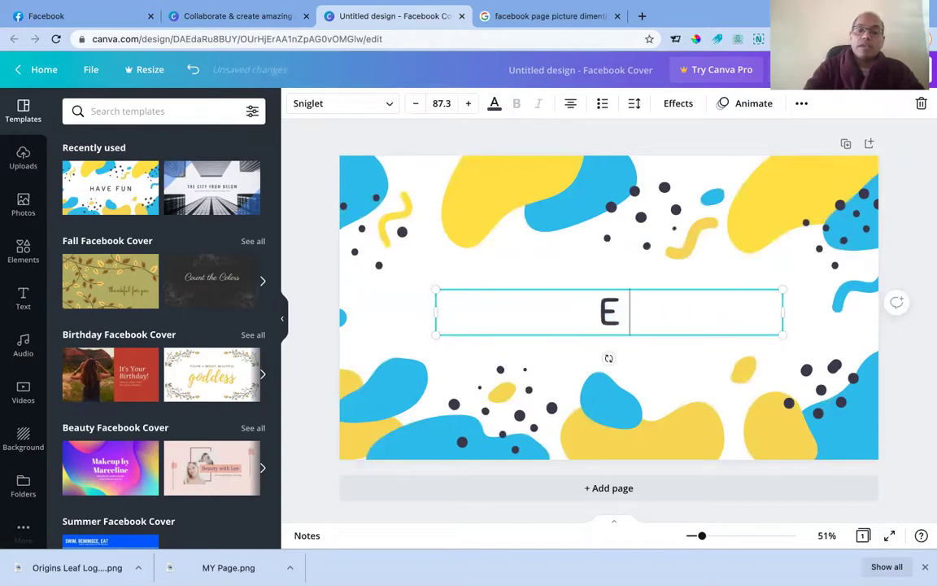
{"action": "type", "text": "CO"}
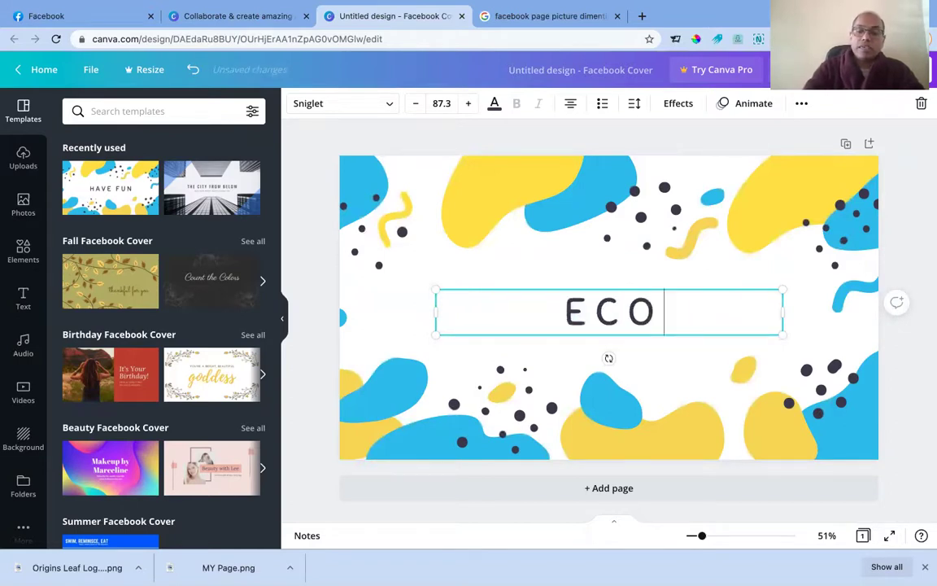
{"action": "type", "text": "M BUSINESS"}
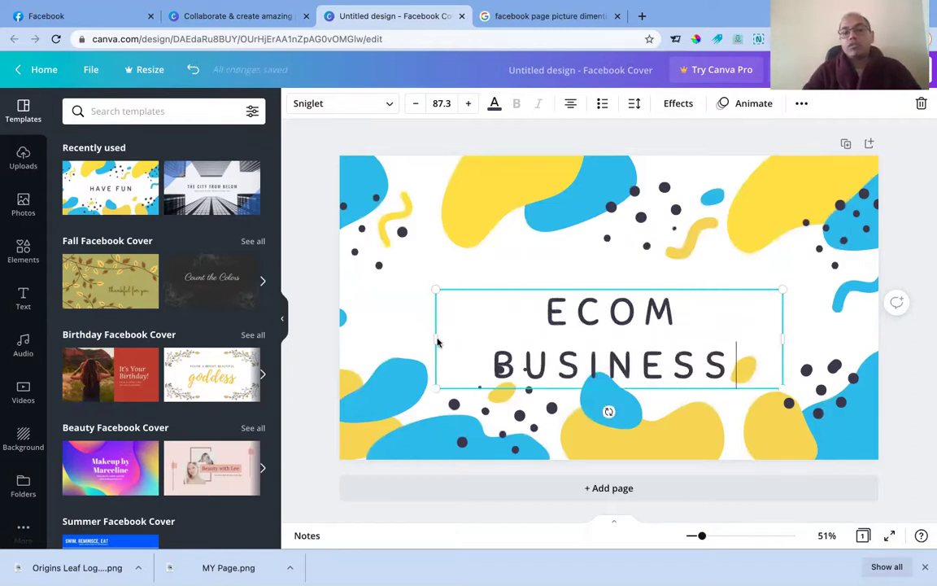
Widen the headline's text box on both sides to fit one line and centre it horizontally on the cover.
{"action": "left_click_drag", "start_coordinate": [436, 338], "coordinate": [370, 333]}
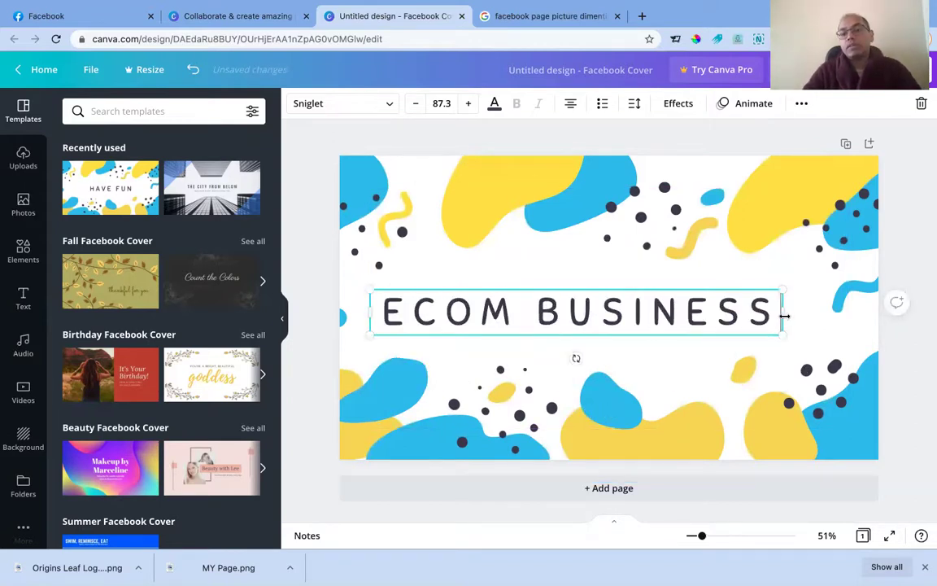
{"action": "left_click_drag", "start_coordinate": [782, 314], "coordinate": [806, 314]}
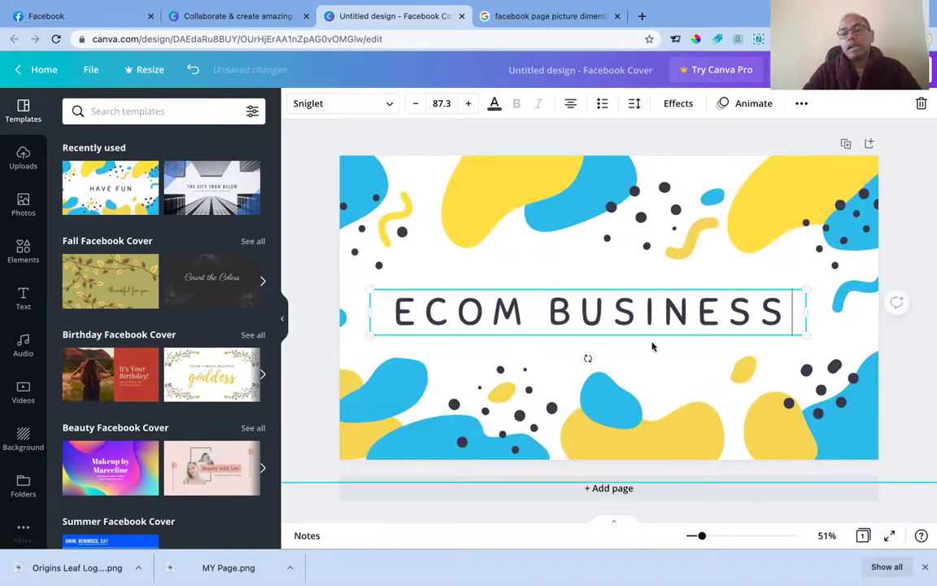
{"action": "left_click_drag", "start_coordinate": [651, 336], "coordinate": [675, 332]}
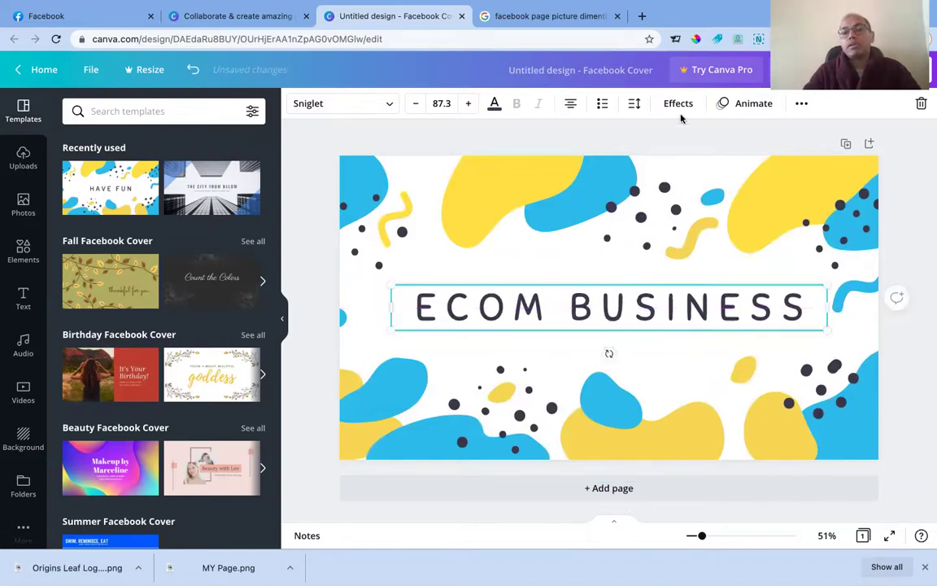
{"action": "left_click", "coordinate": [671, 146]}
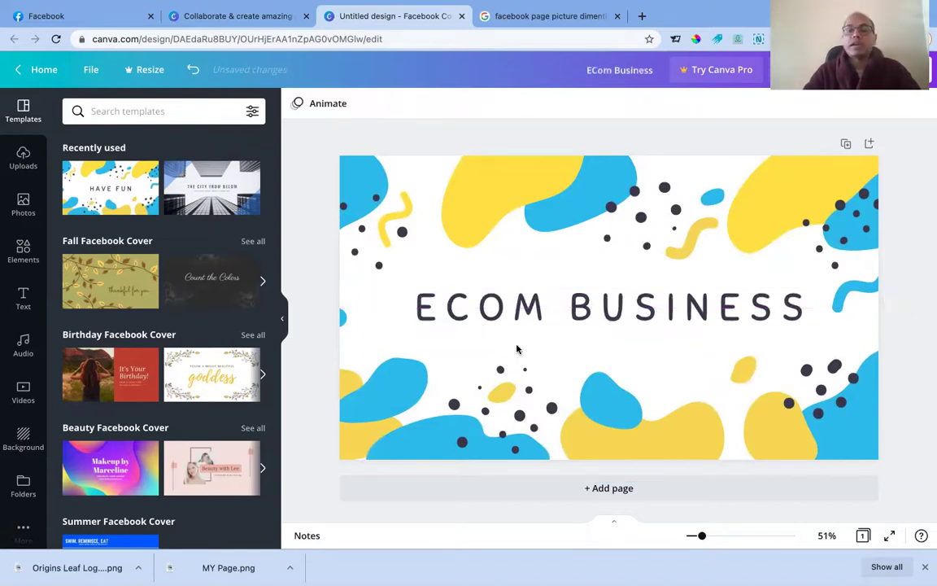
Colour the word "ECOM" in the headline red.
{"action": "left_click", "coordinate": [544, 309]}
{"action": "left_click", "coordinate": [543, 309]}
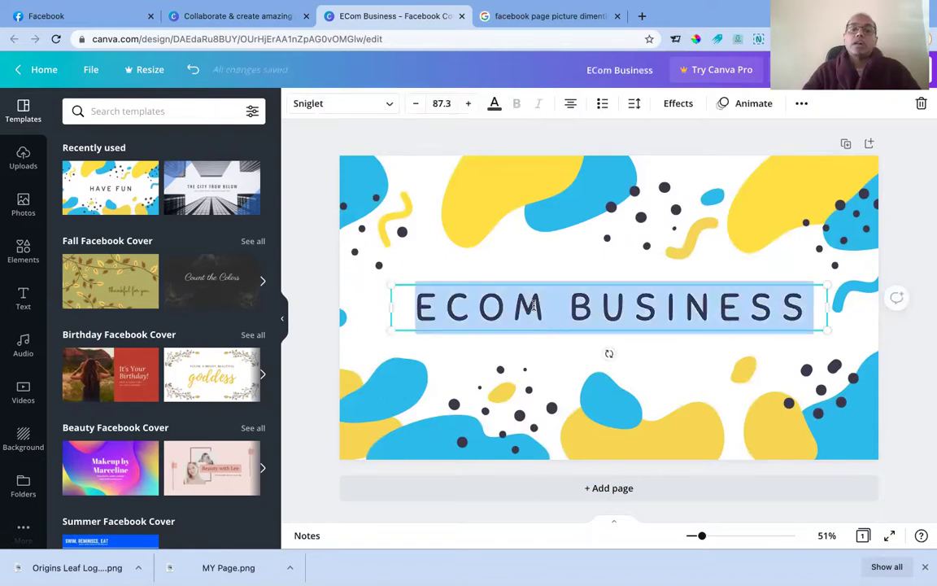
{"action": "left_click", "coordinate": [533, 306]}
{"action": "left_click_drag", "start_coordinate": [534, 306], "coordinate": [375, 269]}
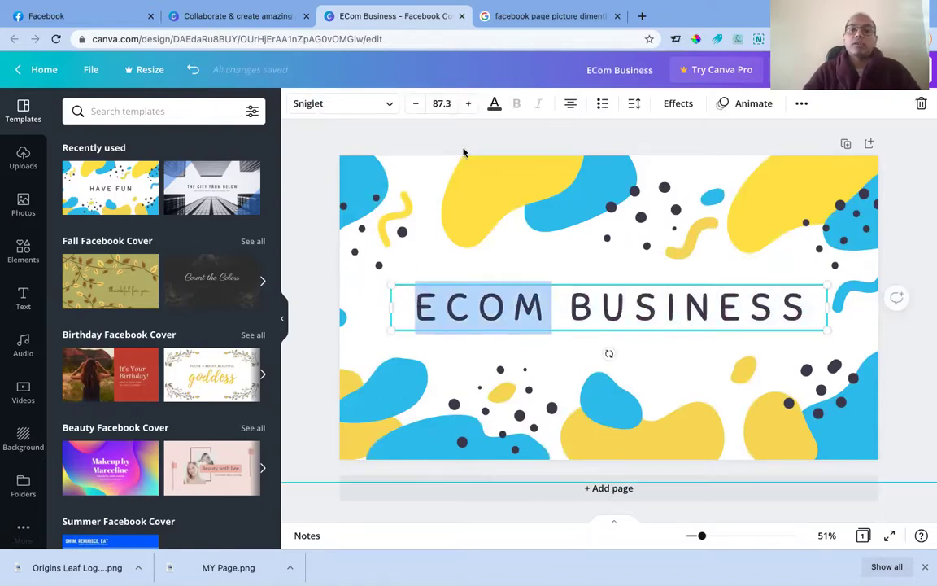
{"action": "left_click", "coordinate": [495, 103]}
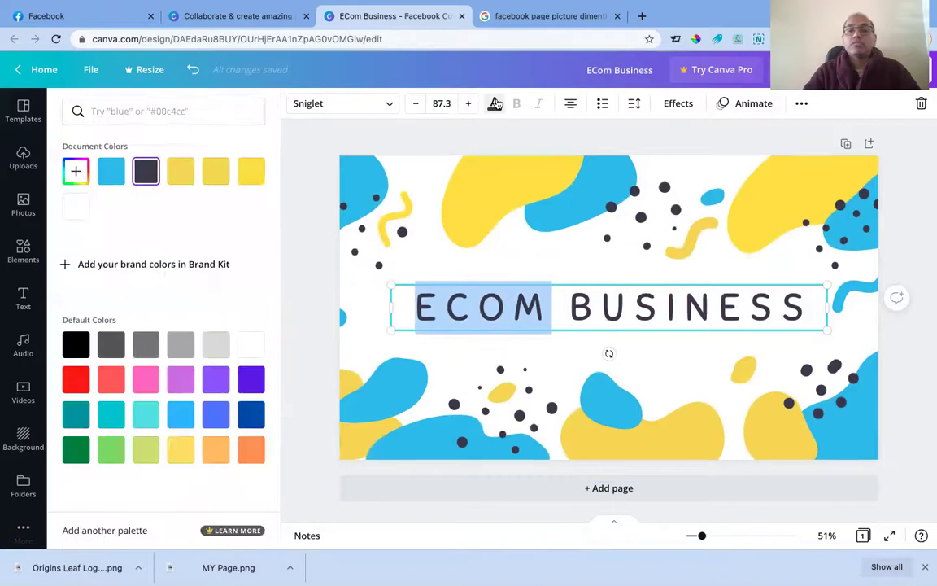
{"action": "left_click", "coordinate": [77, 382]}
{"action": "left_click", "coordinate": [561, 344]}
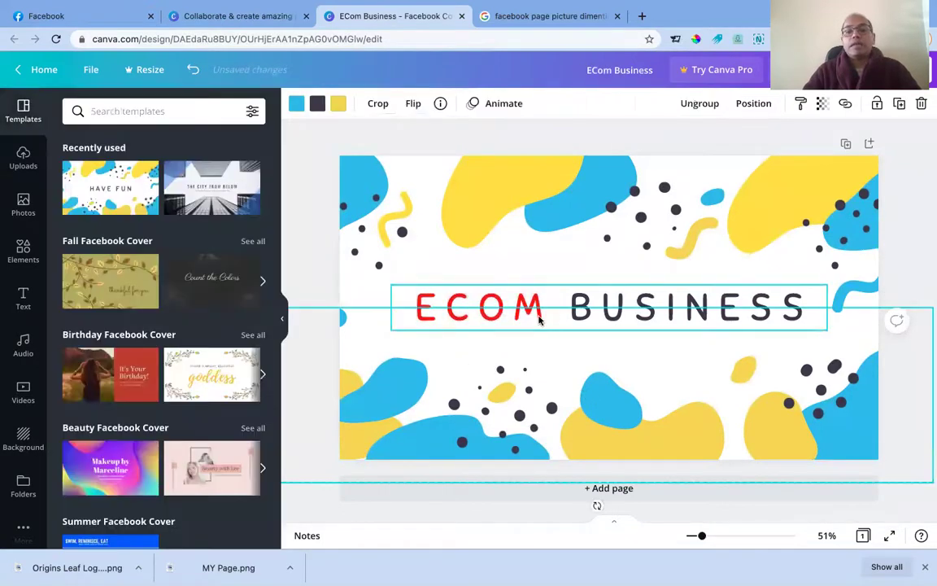
Colour the word "BUSINESS" in the headline light purple.
{"action": "left_click", "coordinate": [553, 284]}
{"action": "key", "text": "shift+End"}
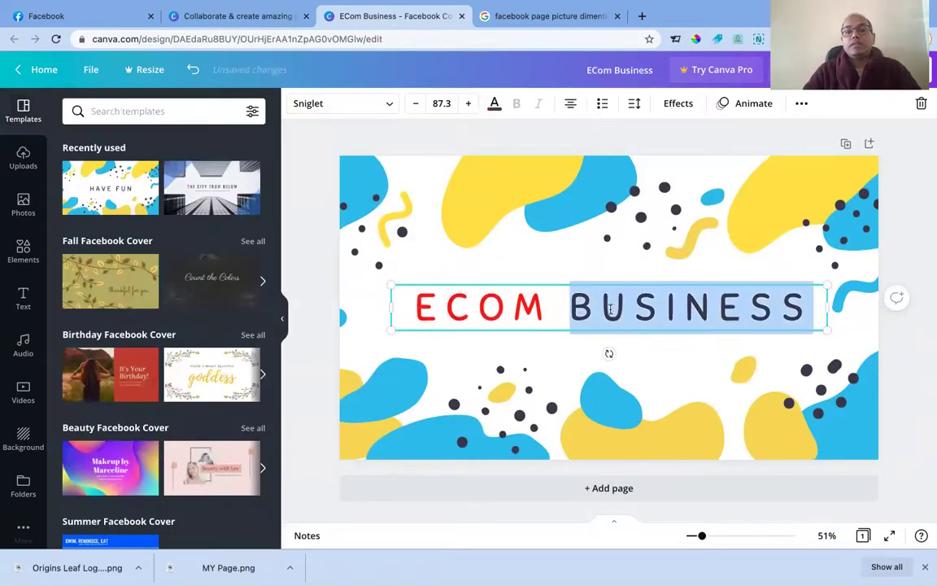
{"action": "left_click", "coordinate": [493, 103]}
{"action": "left_click", "coordinate": [180, 381]}
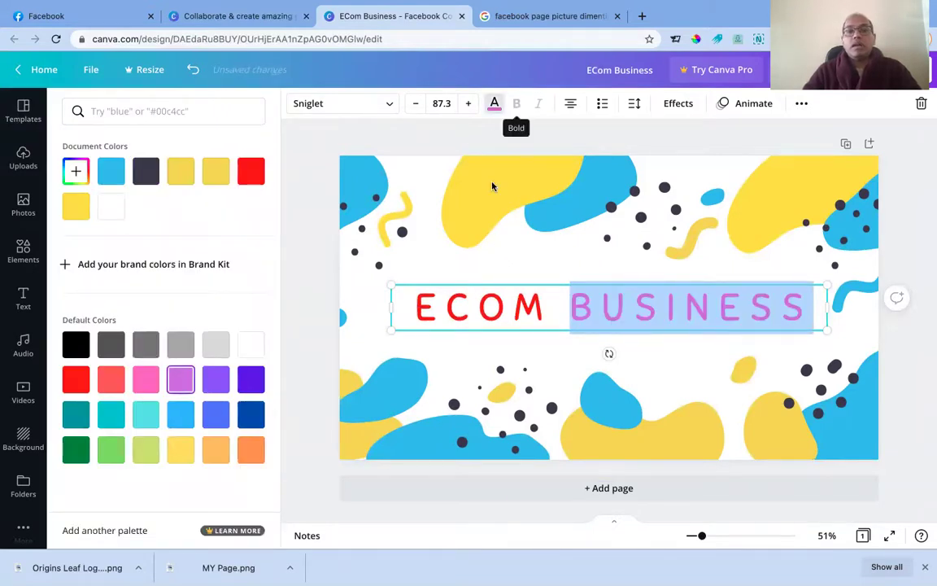
{"action": "left_click", "coordinate": [557, 301]}
Change the headline's font to Horizon and move its text box slightly upward on the cover.
{"action": "left_click", "coordinate": [605, 309]}
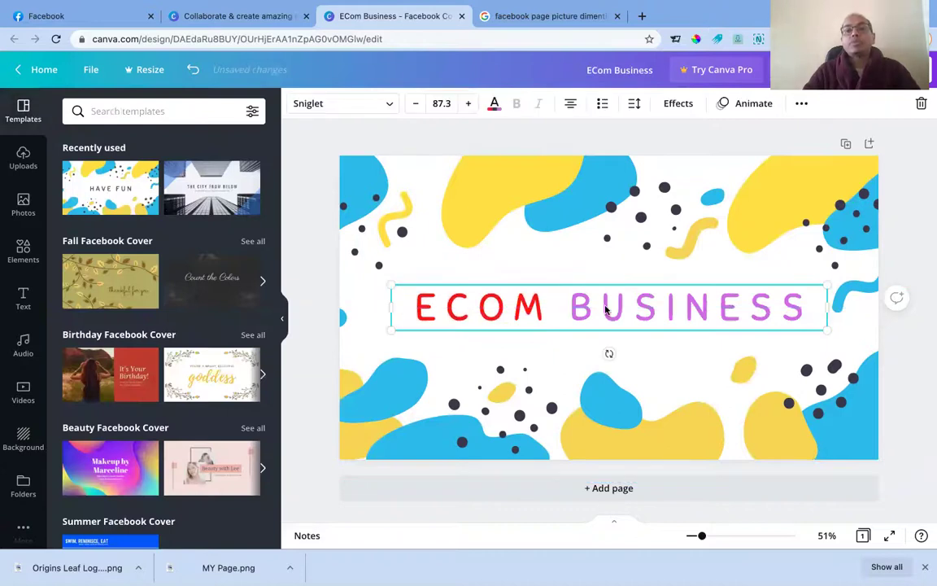
{"action": "left_click", "coordinate": [563, 300]}
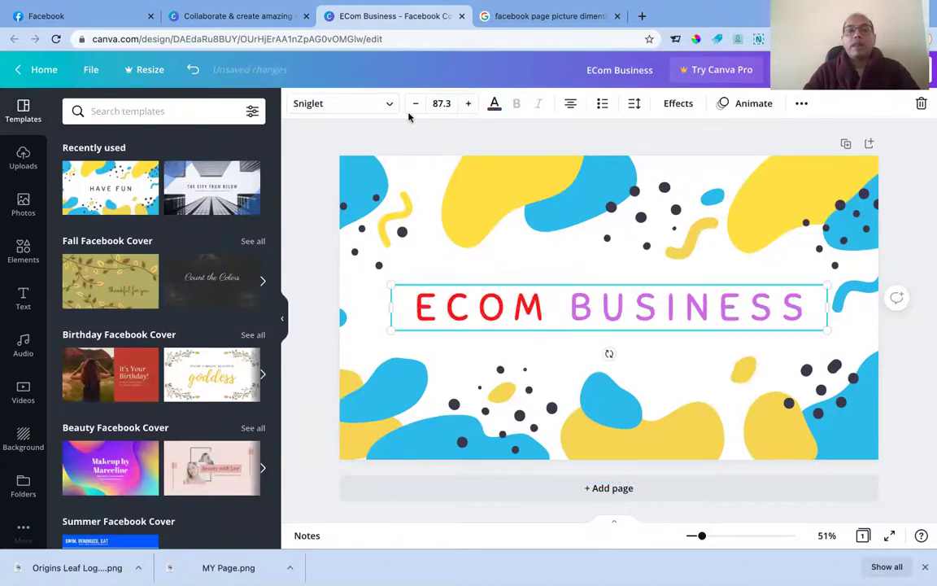
{"action": "left_click", "coordinate": [342, 110]}
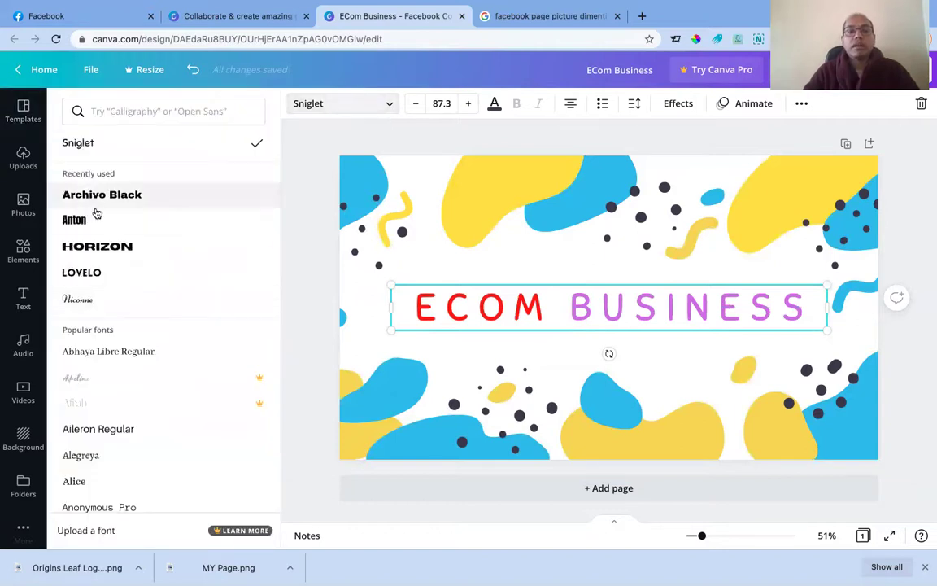
{"action": "left_click", "coordinate": [113, 250]}
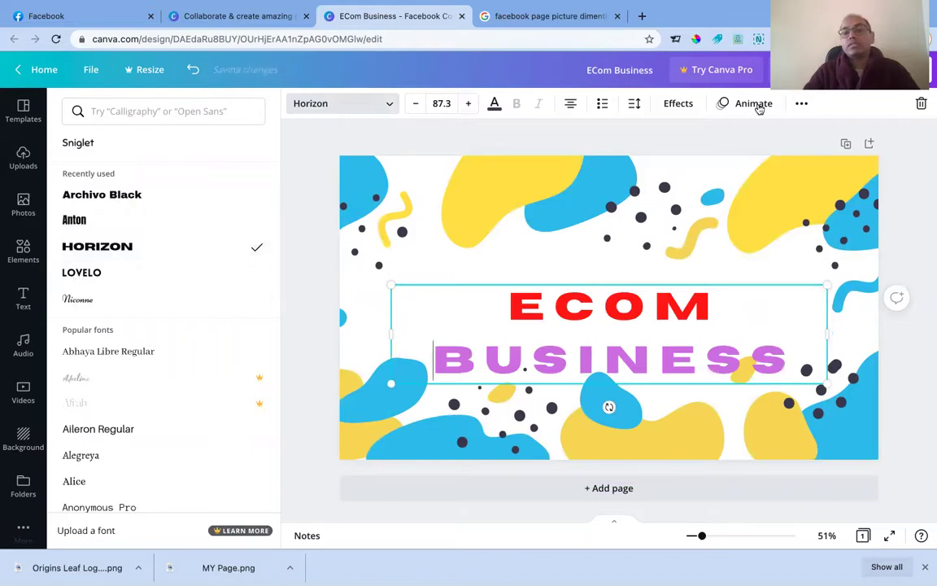
{"action": "key", "text": "Escape"}
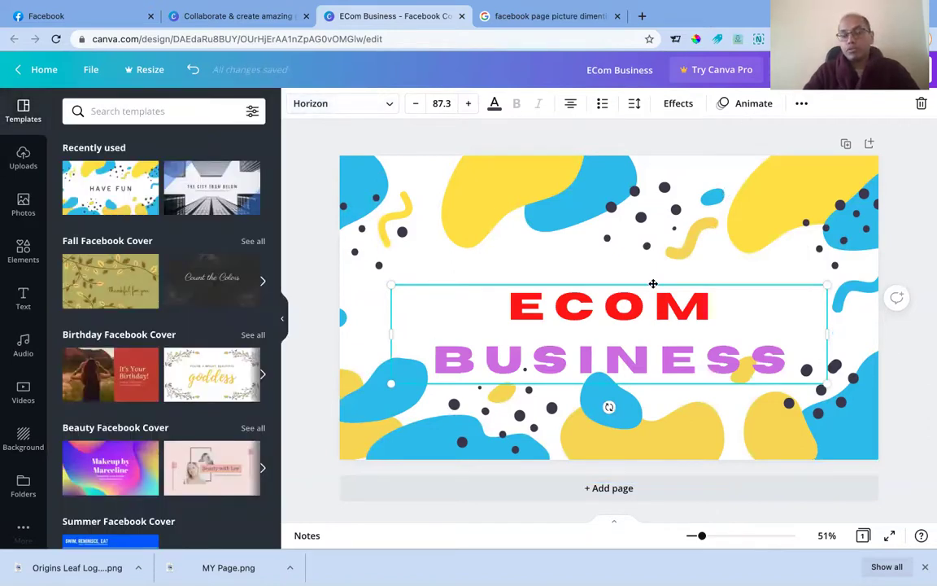
{"action": "left_click_drag", "start_coordinate": [652, 265], "coordinate": [652, 246]}
{"action": "left_click", "coordinate": [905, 218]}
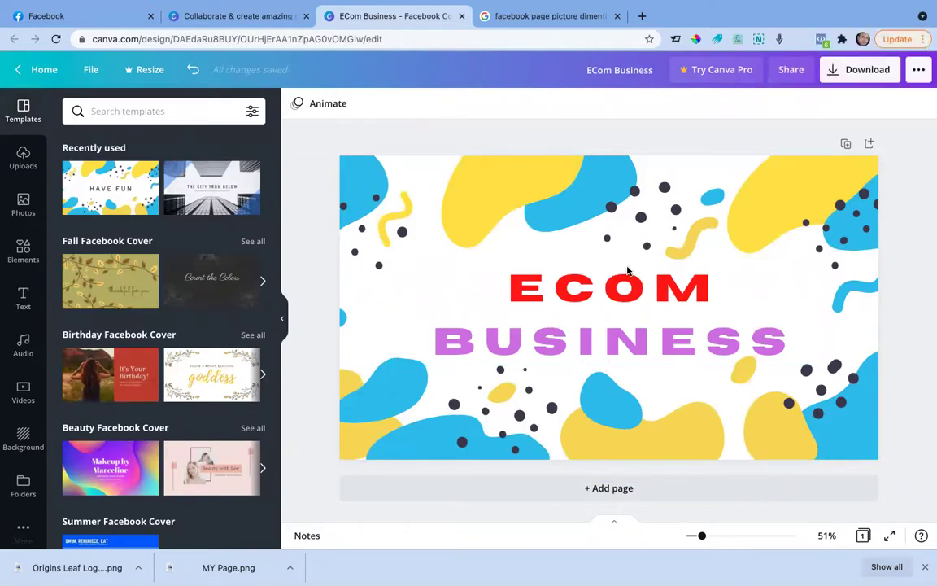
Review the available download file types and download the cover design as a PNG.
{"action": "left_click", "coordinate": [854, 71]}
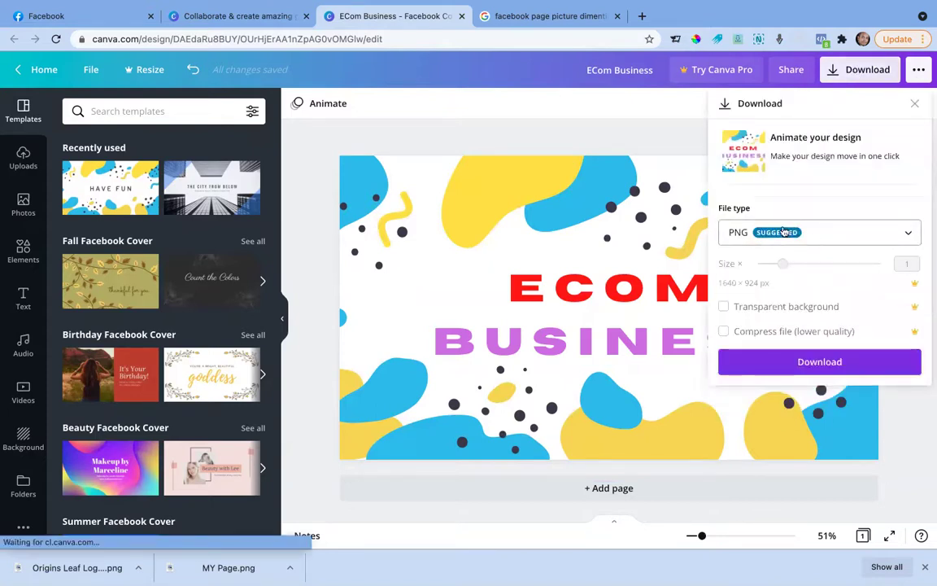
{"action": "left_click", "coordinate": [854, 236]}
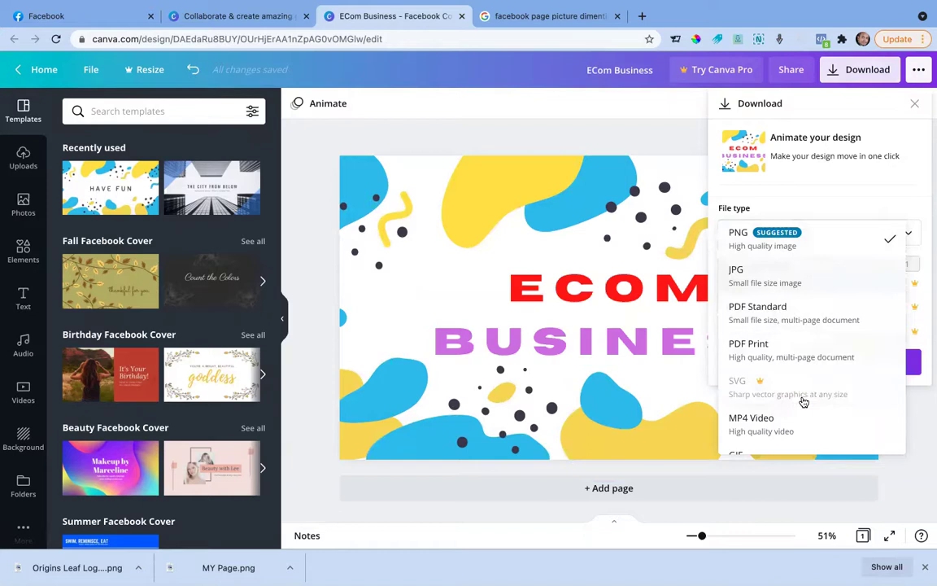
{"action": "scroll", "coordinate": [811, 392], "scroll_direction": "down", "scroll_amount": 1}
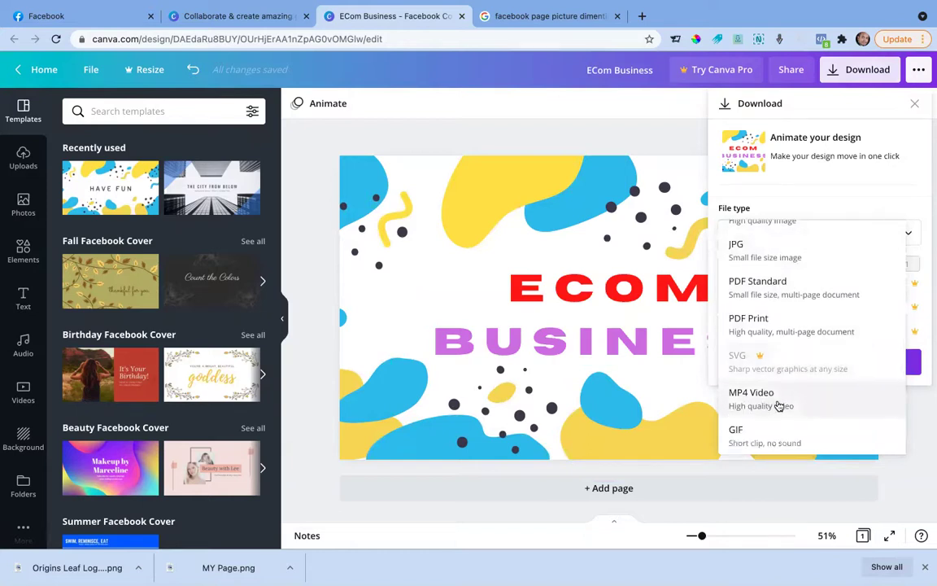
{"action": "scroll", "coordinate": [781, 358], "scroll_direction": "up", "scroll_amount": 1}
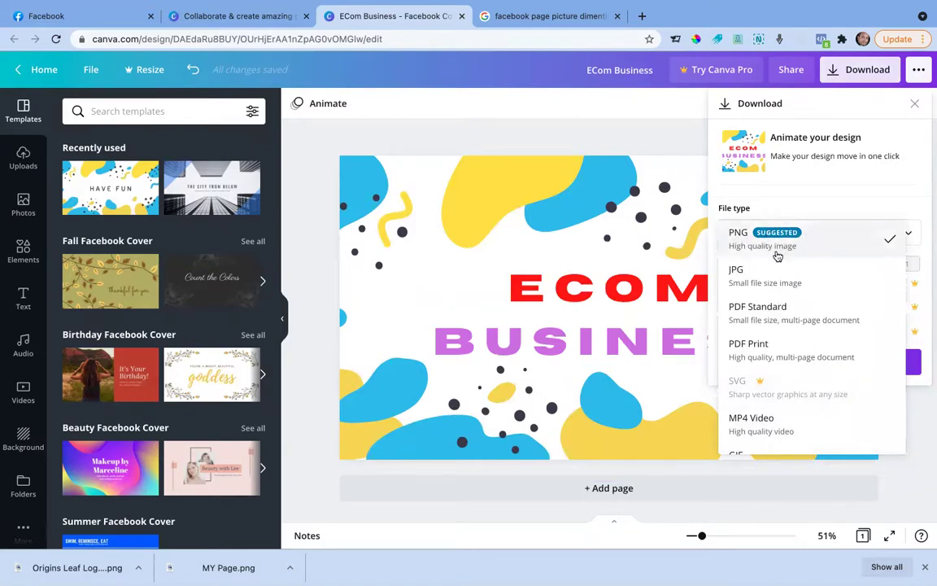
{"action": "left_click", "coordinate": [838, 237]}
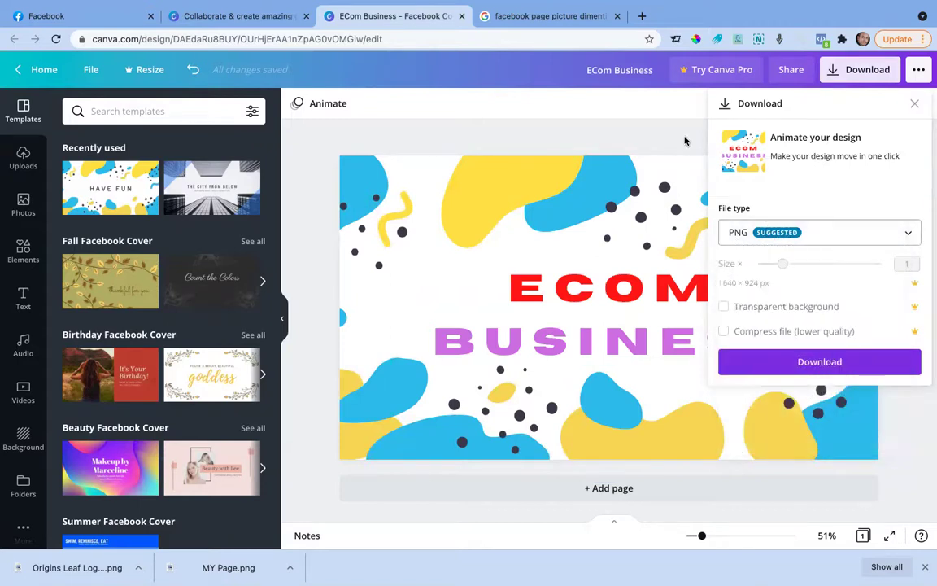
{"action": "left_click", "coordinate": [797, 362]}
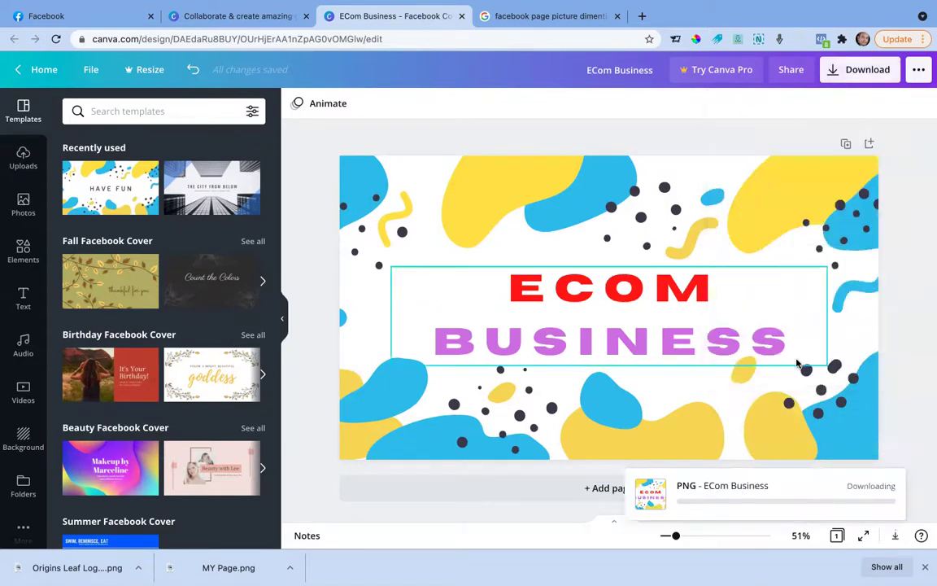
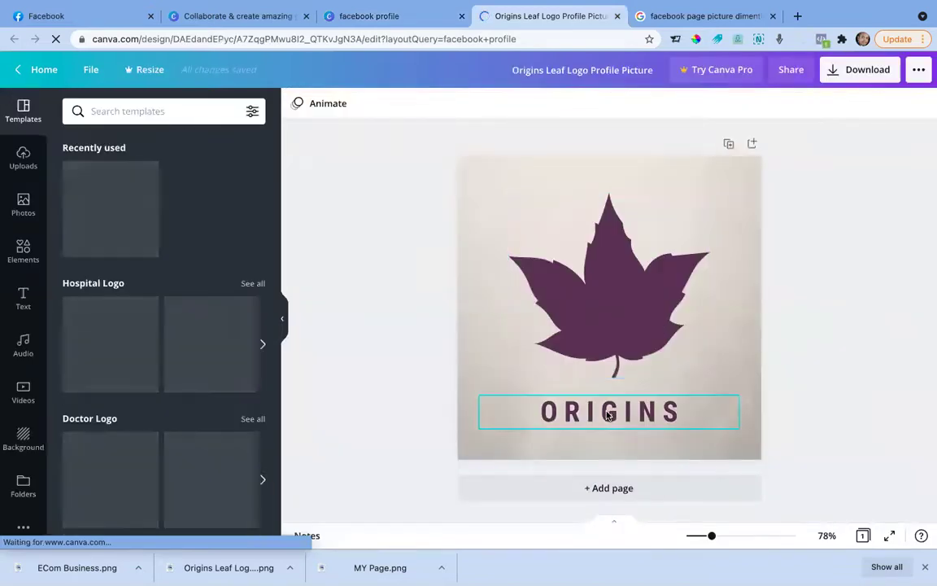
Replace the text "ORIGINS" below the leaf logo with "E-COM".
{"action": "left_click", "coordinate": [608, 415]}
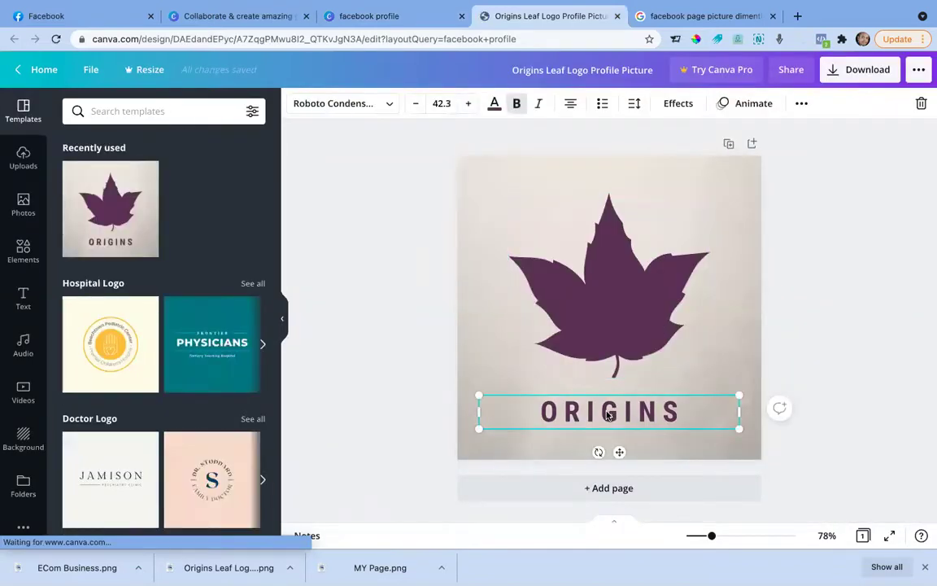
{"action": "double_click", "coordinate": [608, 412]}
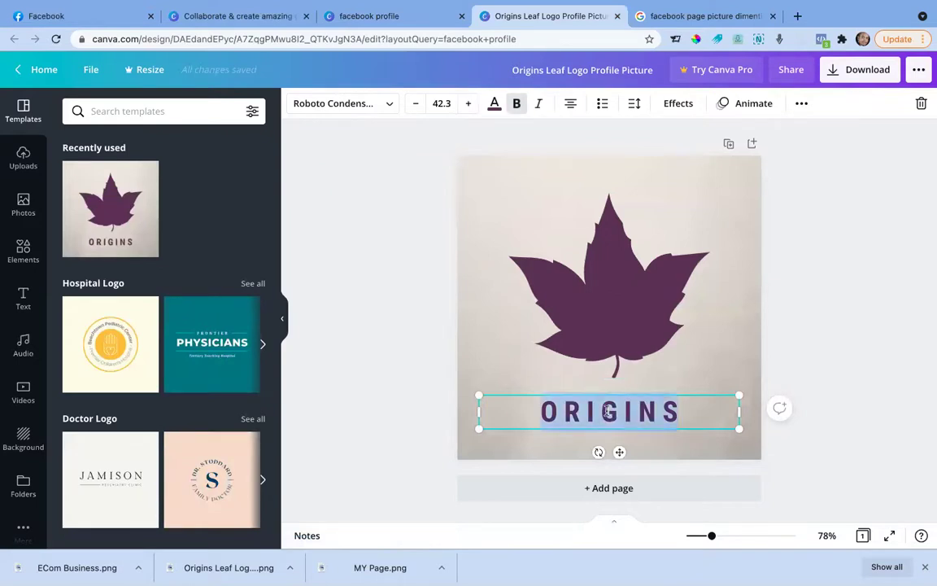
{"action": "type", "text": "E"}
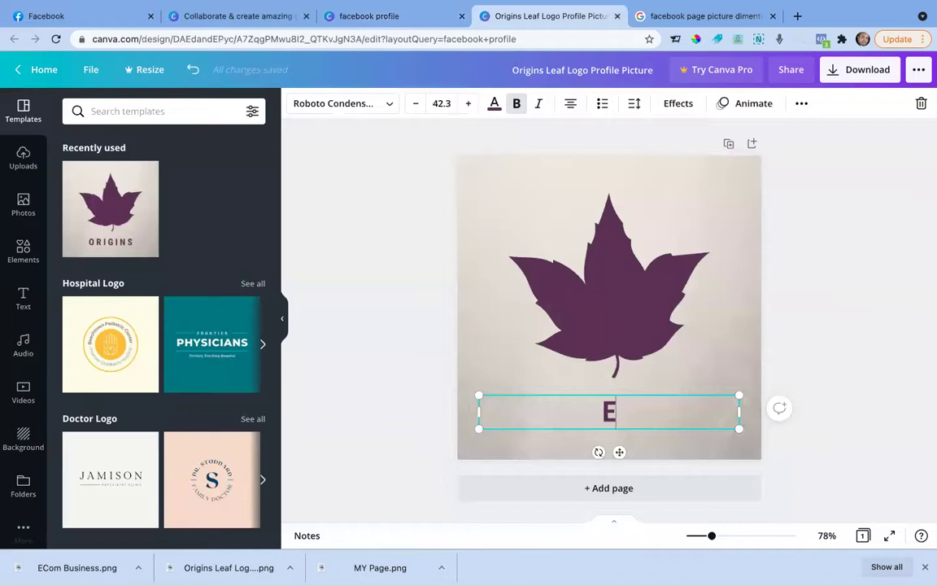
{"action": "type", "text": "-COM"}
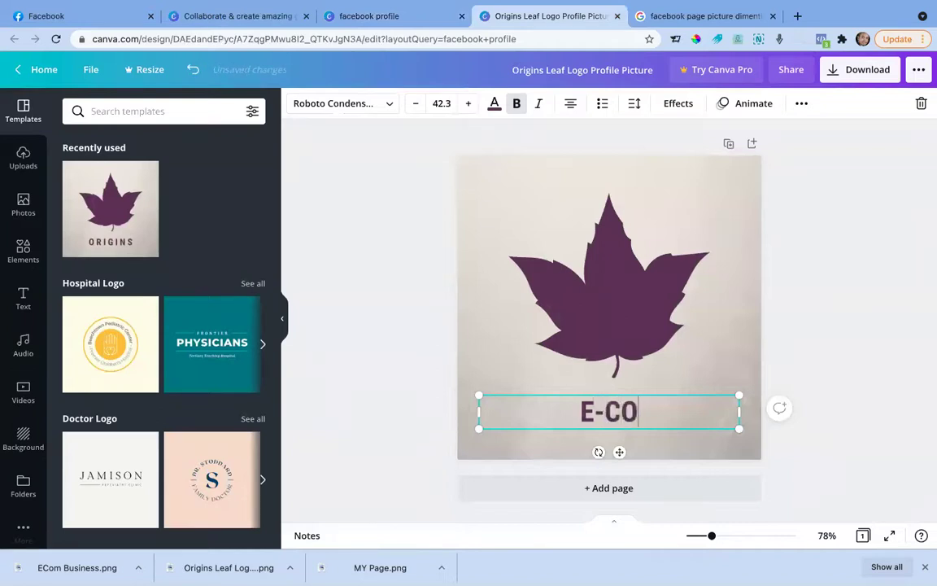
Try placing the featured pink flower and green monstera leaf graphics over the logo, and undo both additions.
{"action": "left_click", "coordinate": [598, 328]}
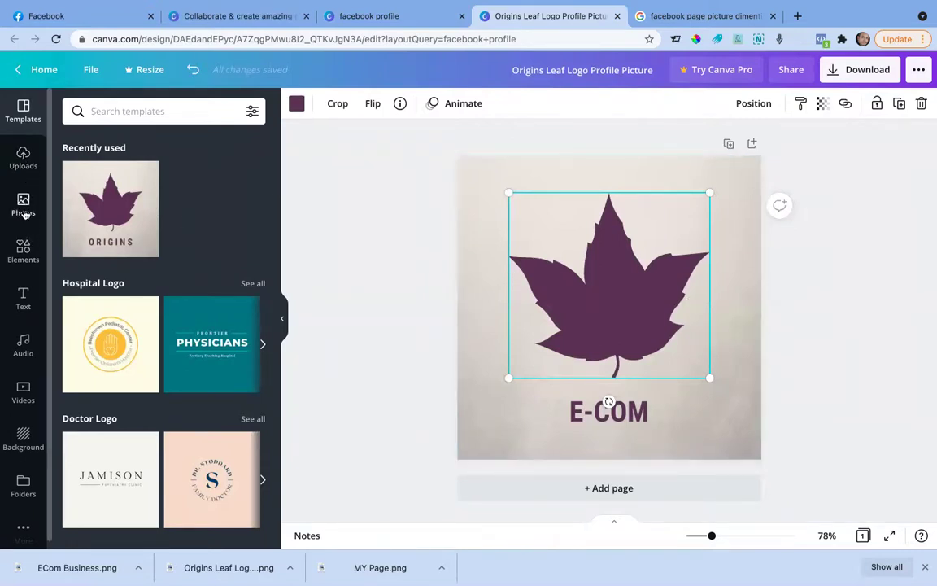
{"action": "left_click", "coordinate": [22, 254]}
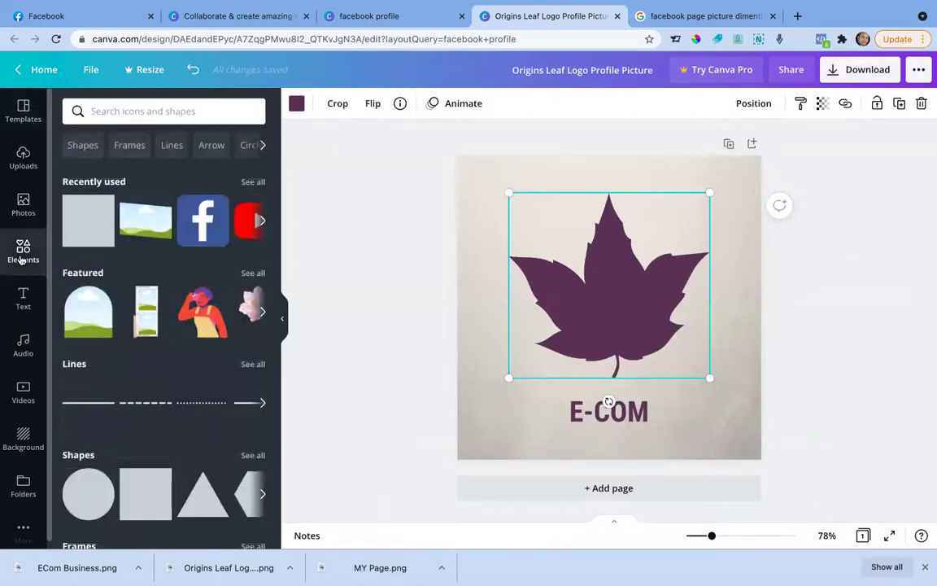
{"action": "left_click", "coordinate": [245, 309]}
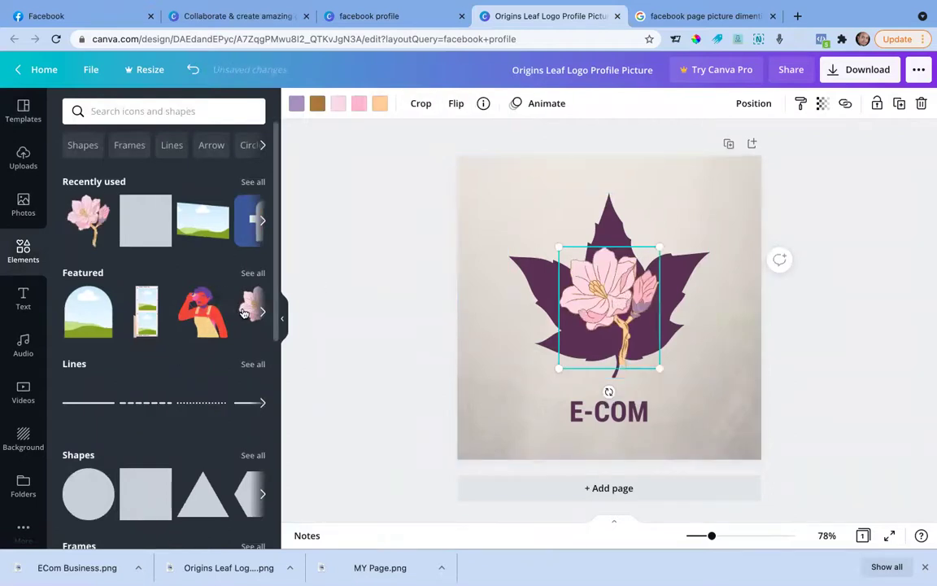
{"action": "left_click", "coordinate": [261, 311]}
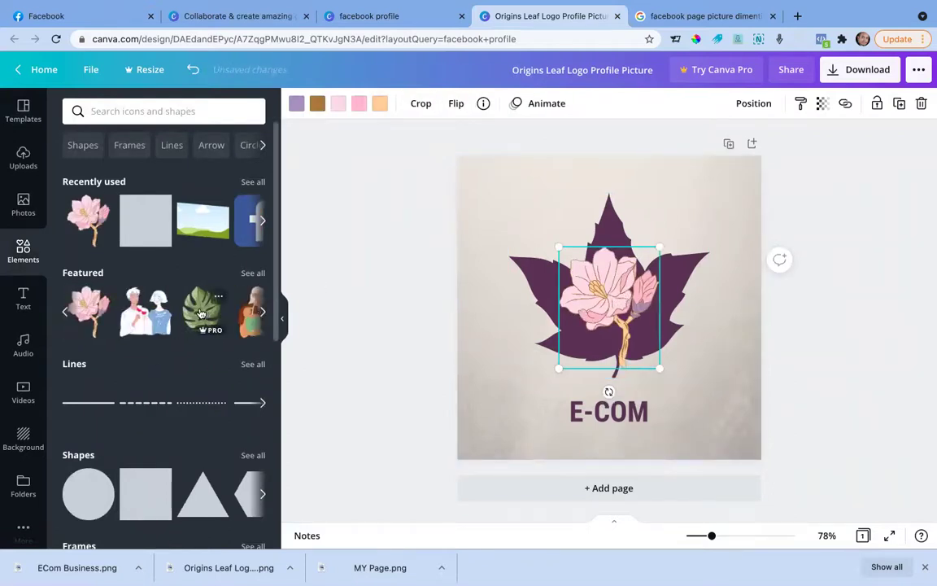
{"action": "left_click_drag", "start_coordinate": [201, 313], "coordinate": [610, 307]}
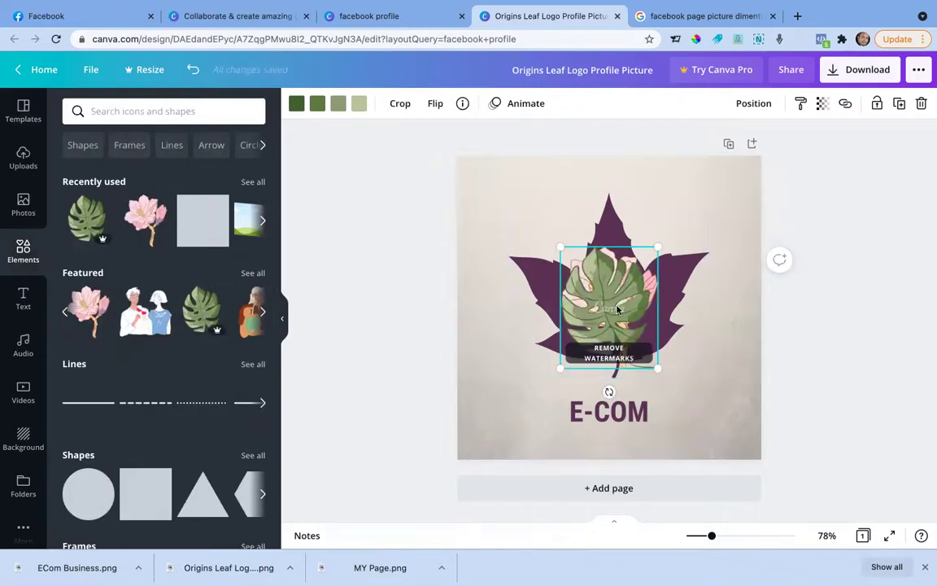
{"action": "key", "text": "ctrl+z"}
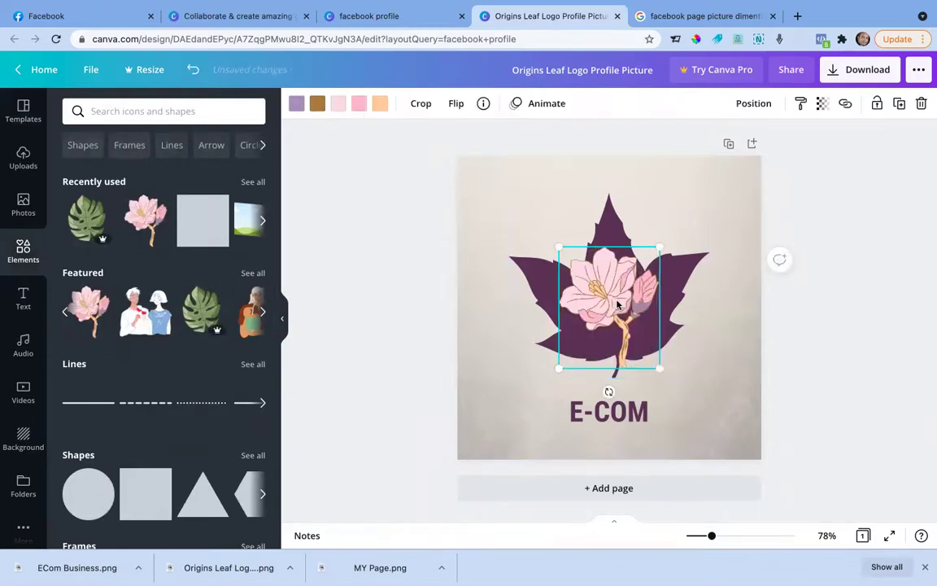
{"action": "key", "text": "ctrl+z"}
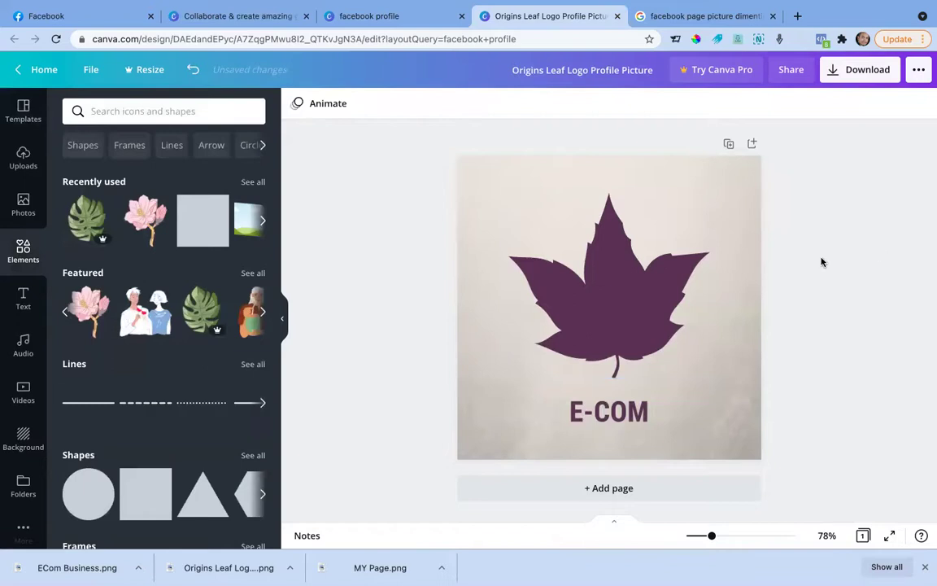
Download the profile picture design as a PNG and dismiss the download confirmation.
{"action": "left_click", "coordinate": [870, 69]}
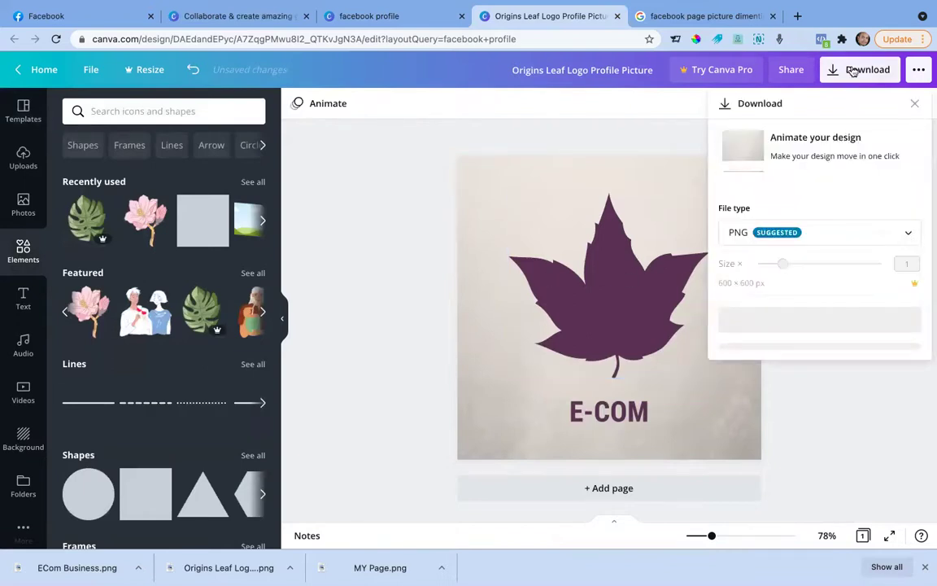
{"action": "left_click", "coordinate": [819, 361]}
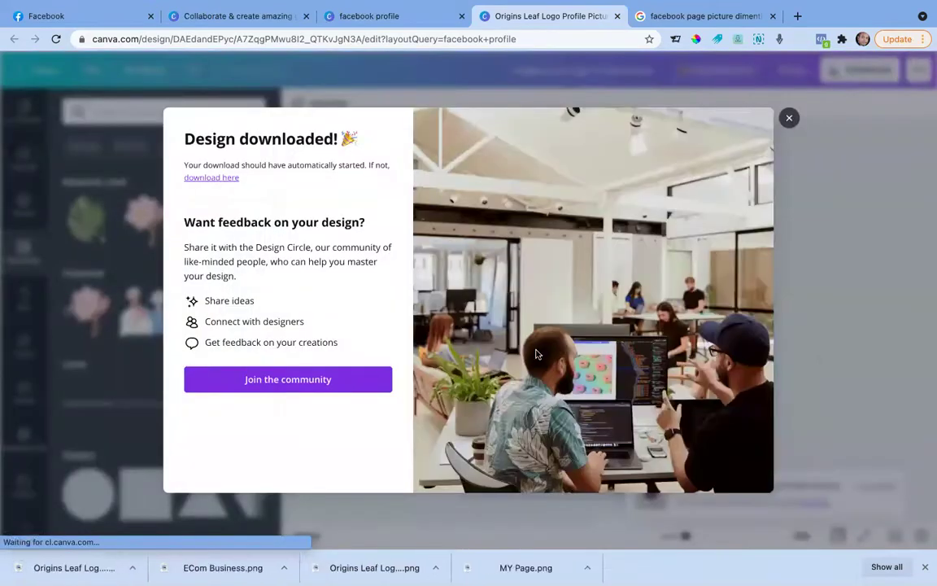
{"action": "left_click", "coordinate": [788, 118]}
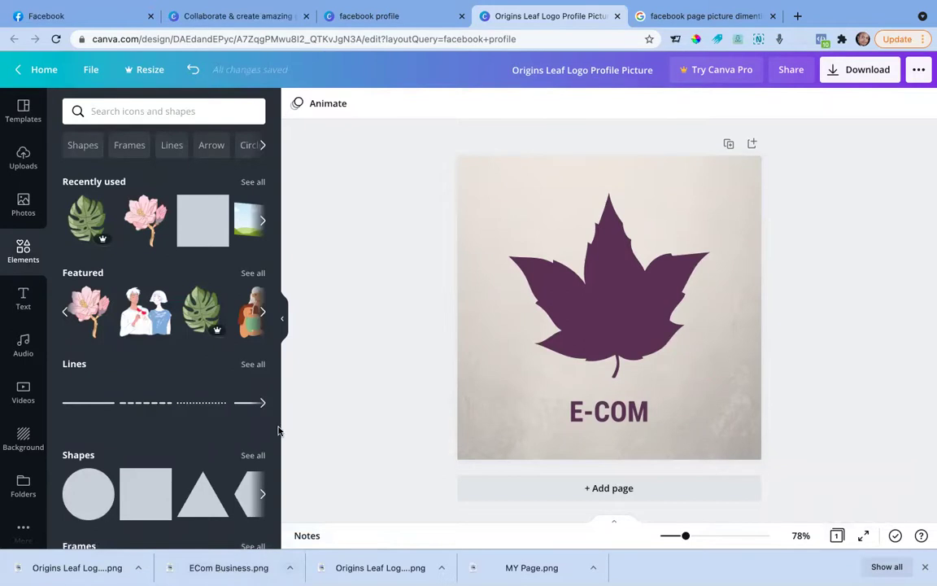
Switch to the Facebook Page setup, upload the downloaded leaf logo as profile photo and the ECOM BUSINESS image as cover photo, and save.
{"action": "left_click", "coordinate": [58, 16]}
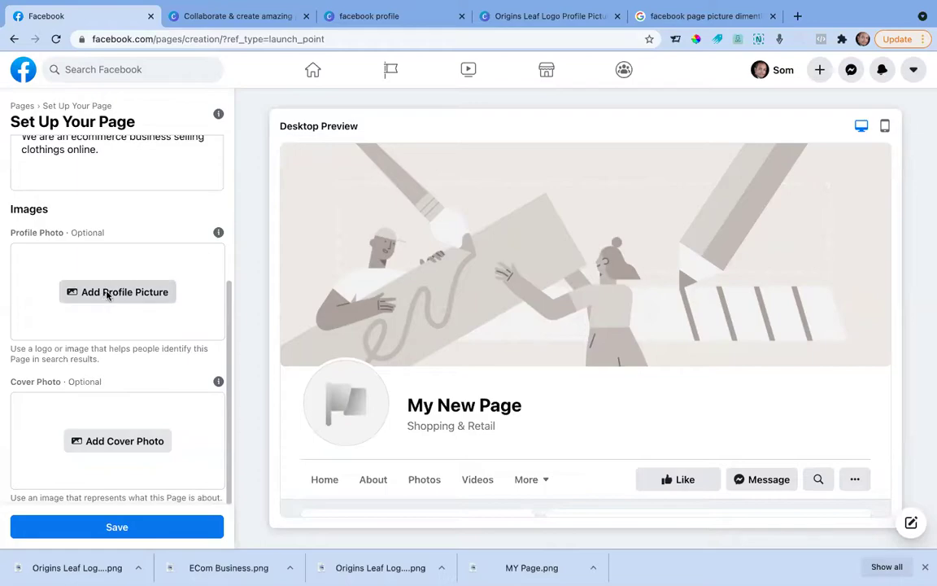
{"action": "left_click", "coordinate": [107, 295]}
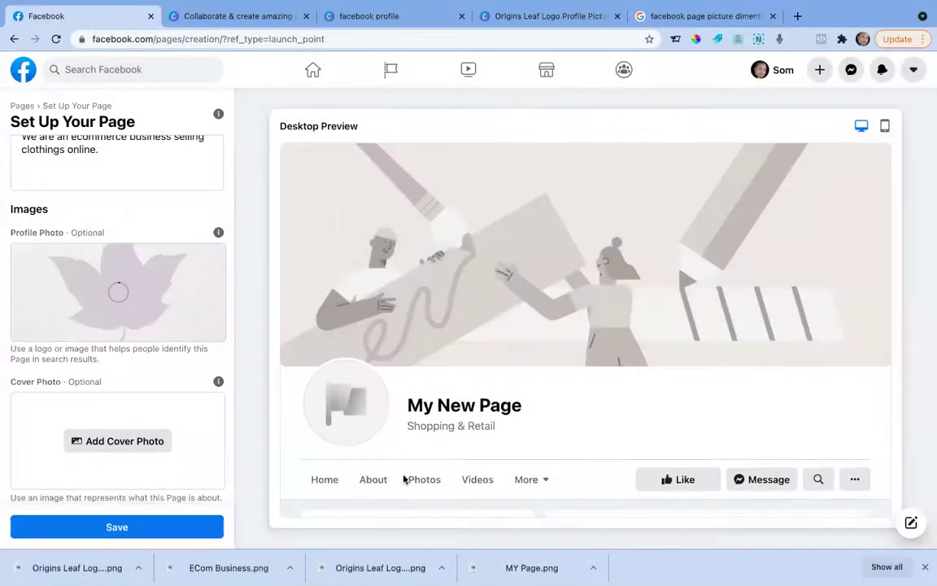
{"action": "left_click", "coordinate": [118, 442]}
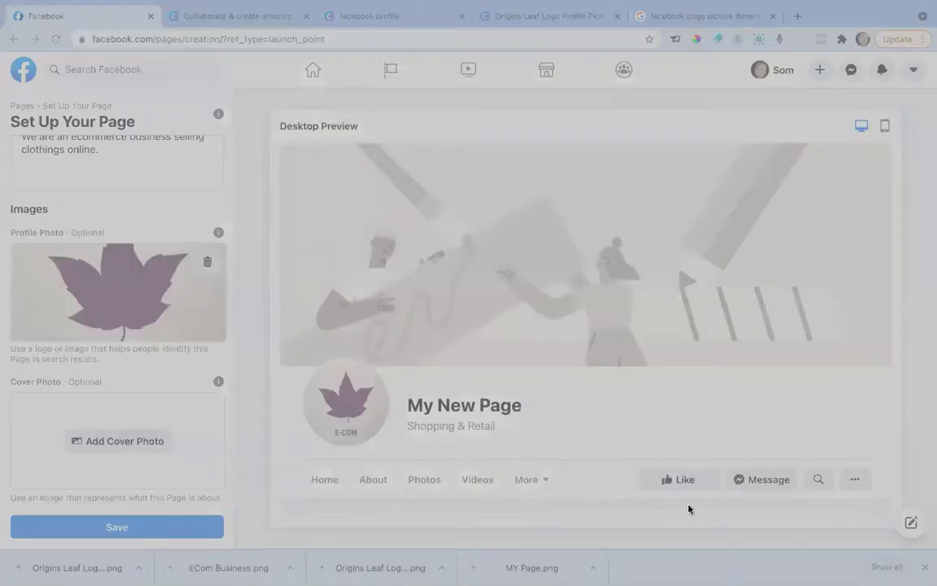
{"action": "key", "text": "Return"}
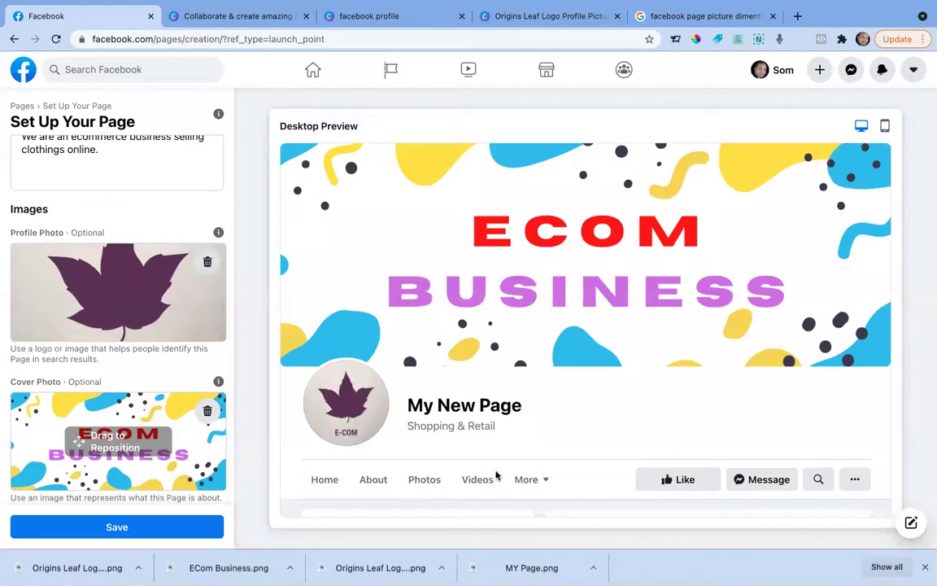
{"action": "scroll", "coordinate": [553, 415], "scroll_direction": "down", "scroll_amount": 3}
{"action": "left_click", "coordinate": [102, 530]}
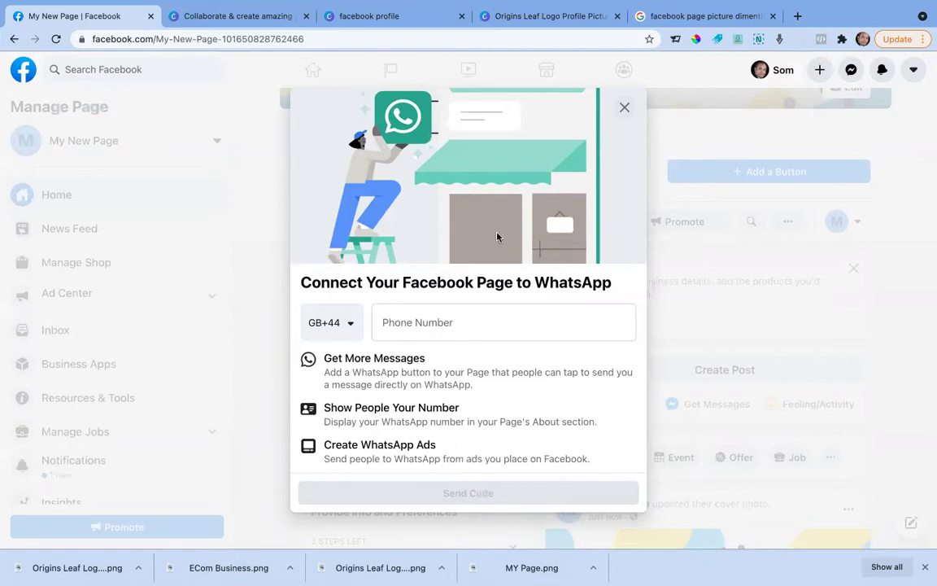
Leave the WhatsApp connection dialog without entering a phone number.
{"action": "left_click", "coordinate": [463, 322]}
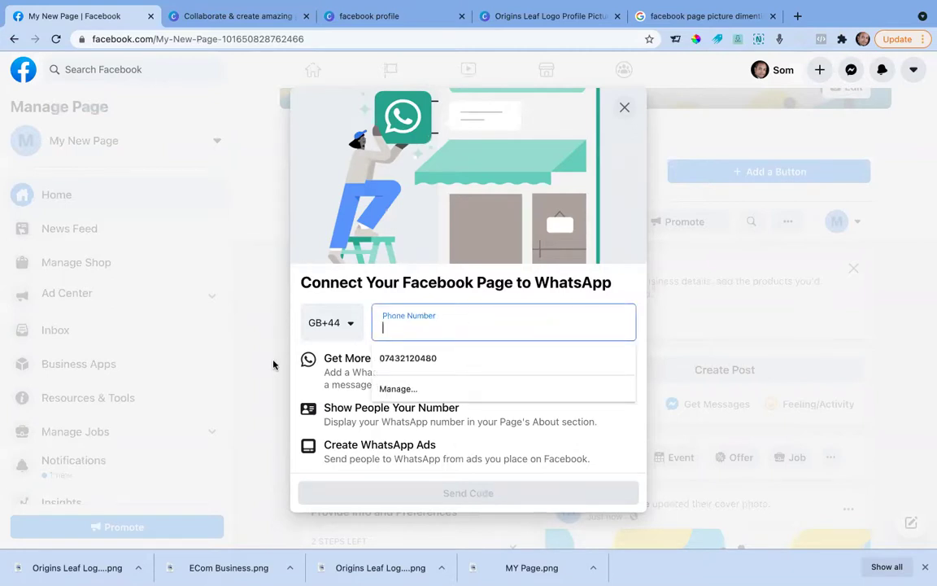
{"action": "left_click", "coordinate": [356, 349]}
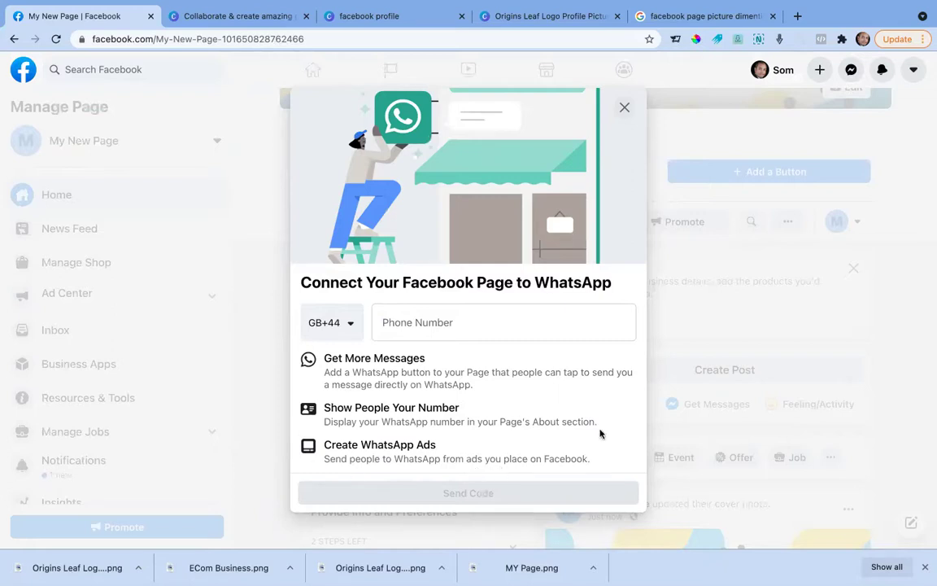
{"action": "left_click", "coordinate": [624, 109]}
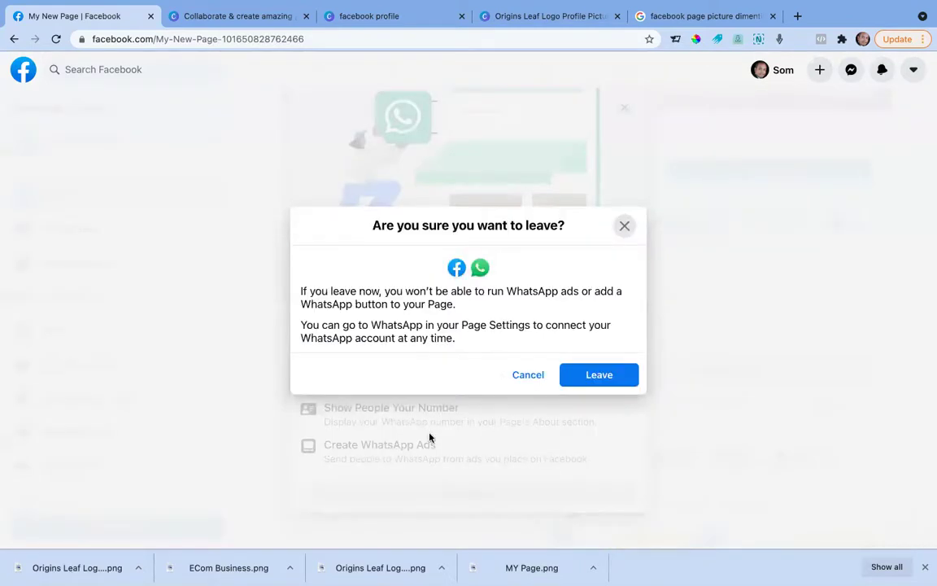
{"action": "left_click", "coordinate": [599, 374]}
{"action": "scroll", "coordinate": [642, 308], "scroll_direction": "down", "scroll_amount": 2}
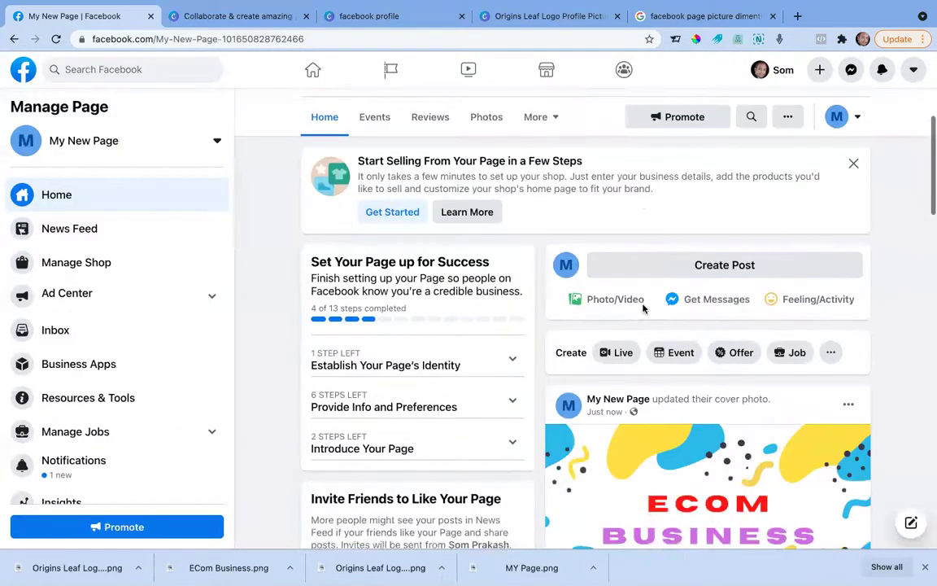
{"action": "scroll", "coordinate": [643, 308], "scroll_direction": "down", "scroll_amount": 10}
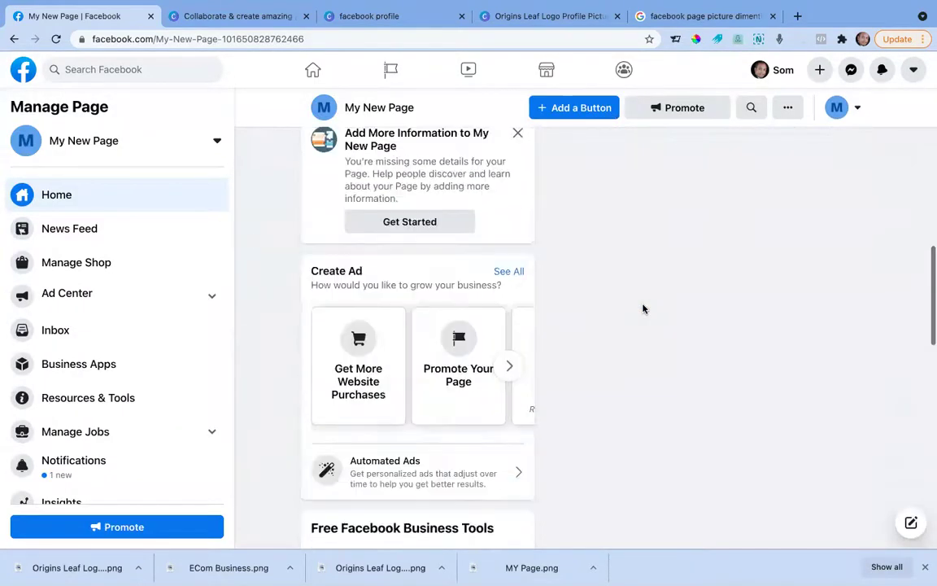
{"action": "scroll", "coordinate": [642, 309], "scroll_direction": "up", "scroll_amount": 8}
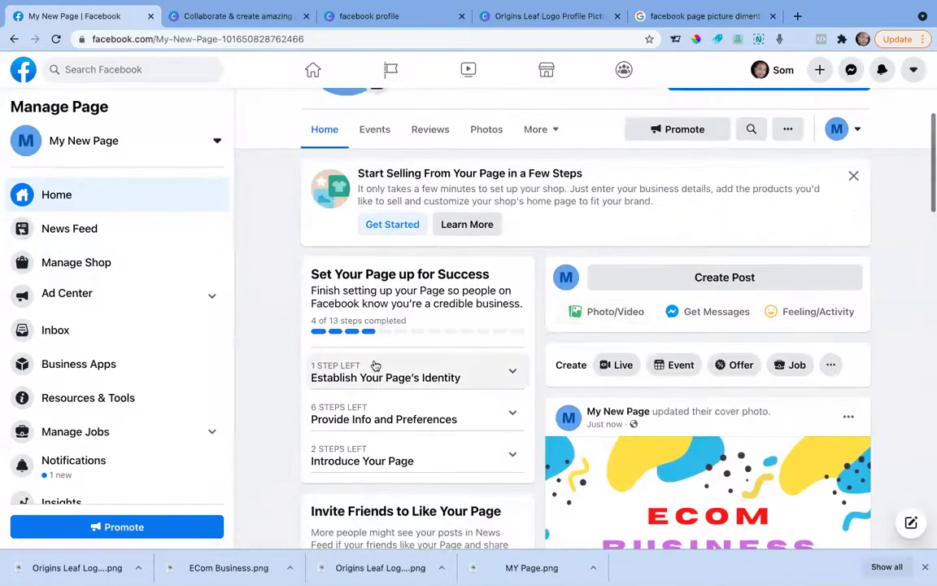
{"action": "scroll", "coordinate": [375, 365], "scroll_direction": "up", "scroll_amount": 4}
{"action": "scroll", "coordinate": [376, 365], "scroll_direction": "down", "scroll_amount": 1}
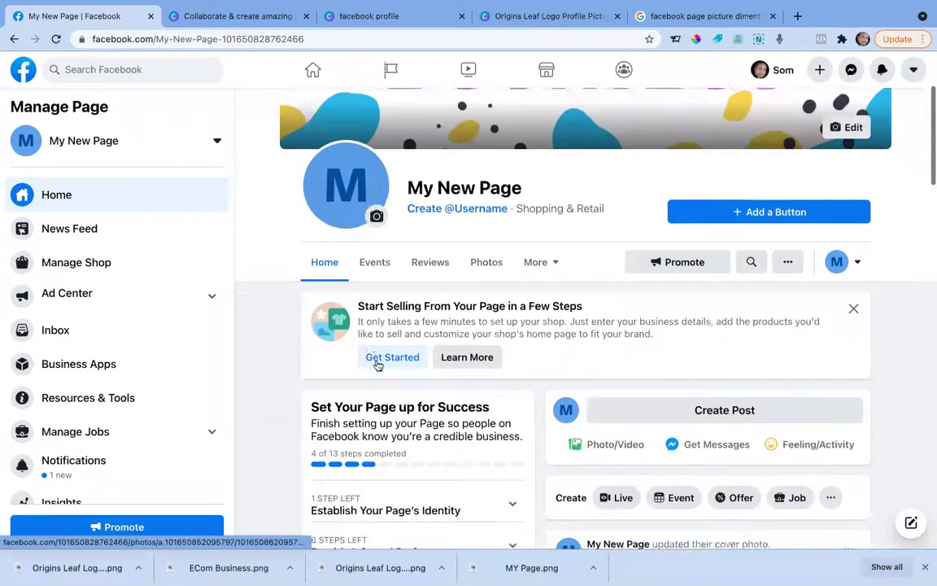
{"action": "scroll", "coordinate": [399, 366], "scroll_direction": "down", "scroll_amount": 3}
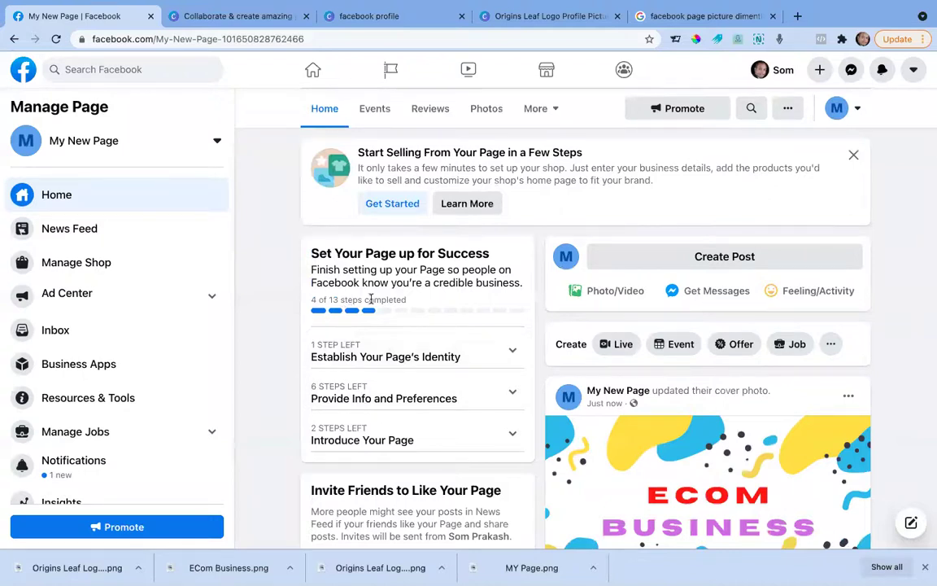
{"action": "scroll", "coordinate": [468, 382], "scroll_direction": "down", "scroll_amount": 1}
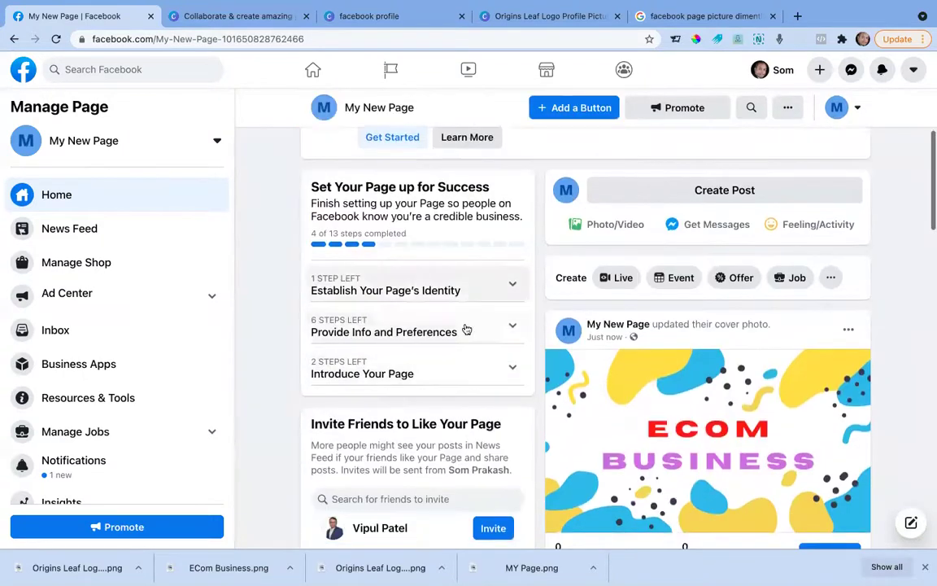
{"action": "left_click", "coordinate": [516, 285]}
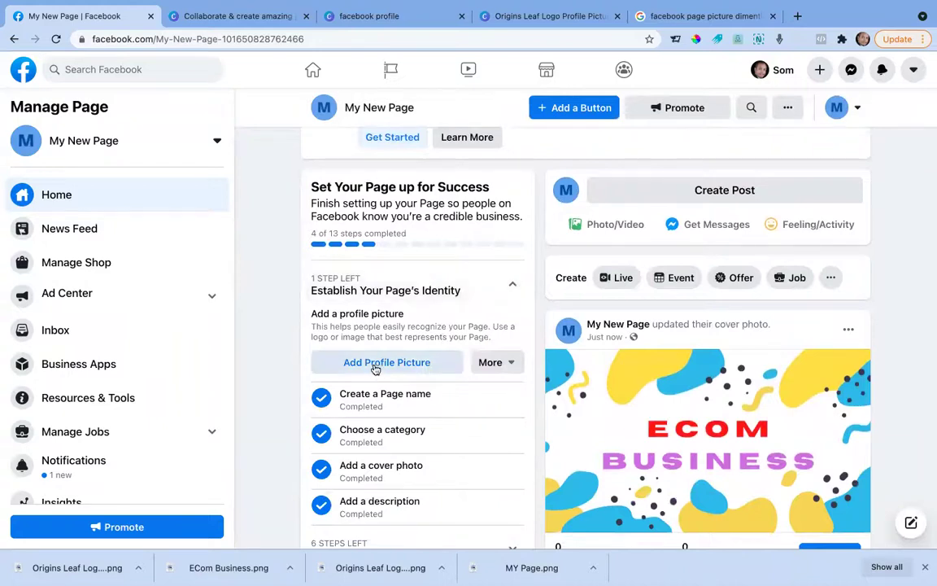
{"action": "left_click", "coordinate": [401, 364]}
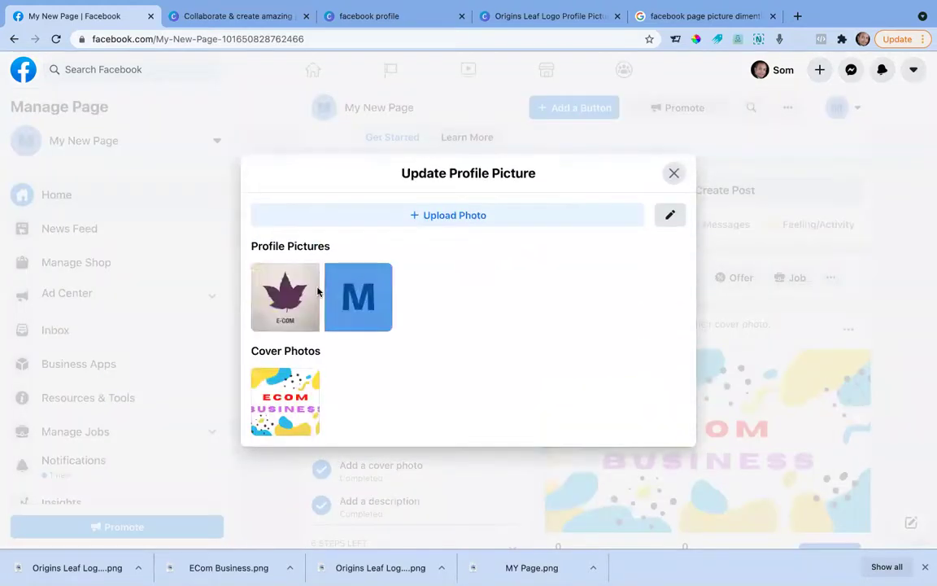
{"action": "left_click", "coordinate": [280, 293]}
{"action": "left_click", "coordinate": [641, 485]}
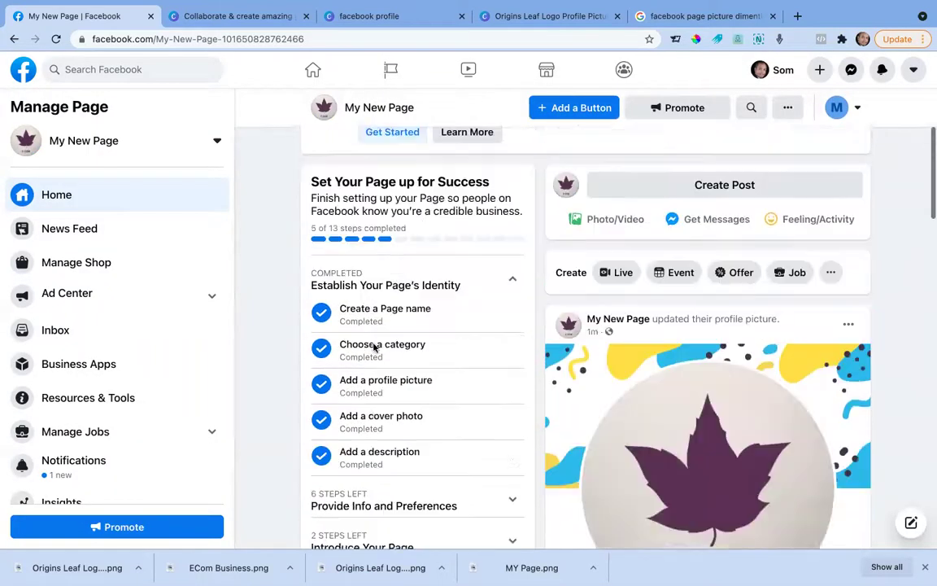
Review the updated Page and expand the Provide Info and Preferences section of the setup checklist to examine its remaining items.
{"action": "scroll", "coordinate": [404, 291], "scroll_direction": "up", "scroll_amount": 3}
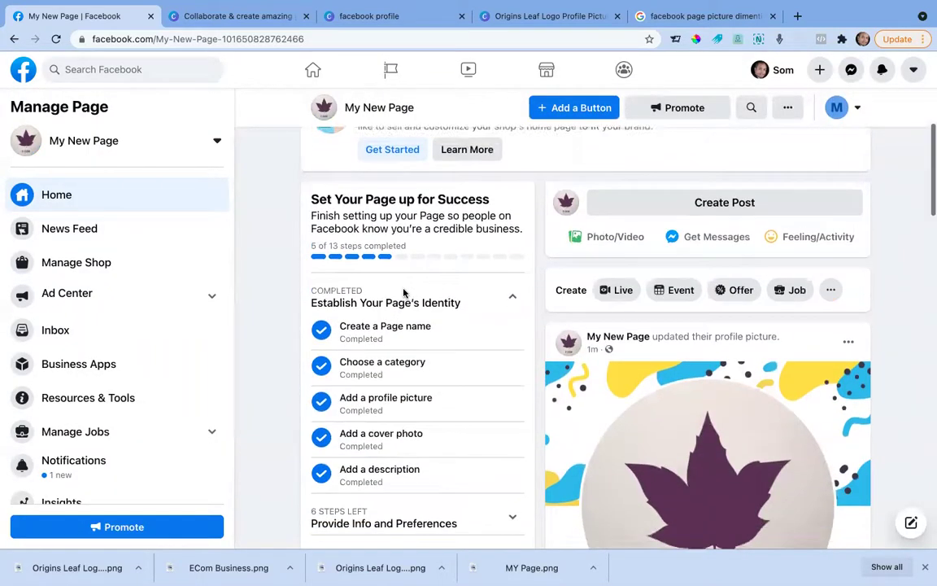
{"action": "scroll", "coordinate": [404, 293], "scroll_direction": "down", "scroll_amount": 3}
{"action": "scroll", "coordinate": [405, 293], "scroll_direction": "up", "scroll_amount": 5}
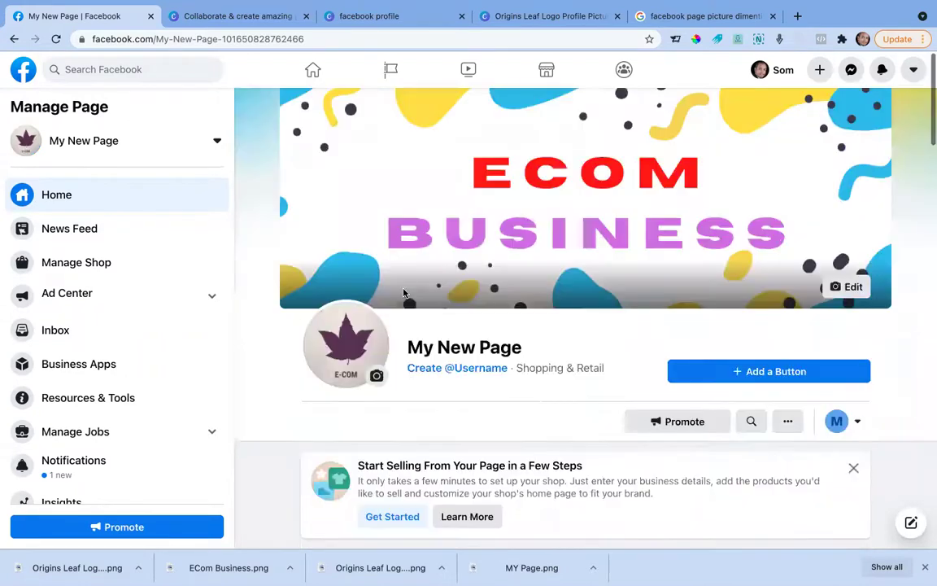
{"action": "scroll", "coordinate": [404, 293], "scroll_direction": "down", "scroll_amount": 5}
{"action": "scroll", "coordinate": [404, 292], "scroll_direction": "down", "scroll_amount": 3}
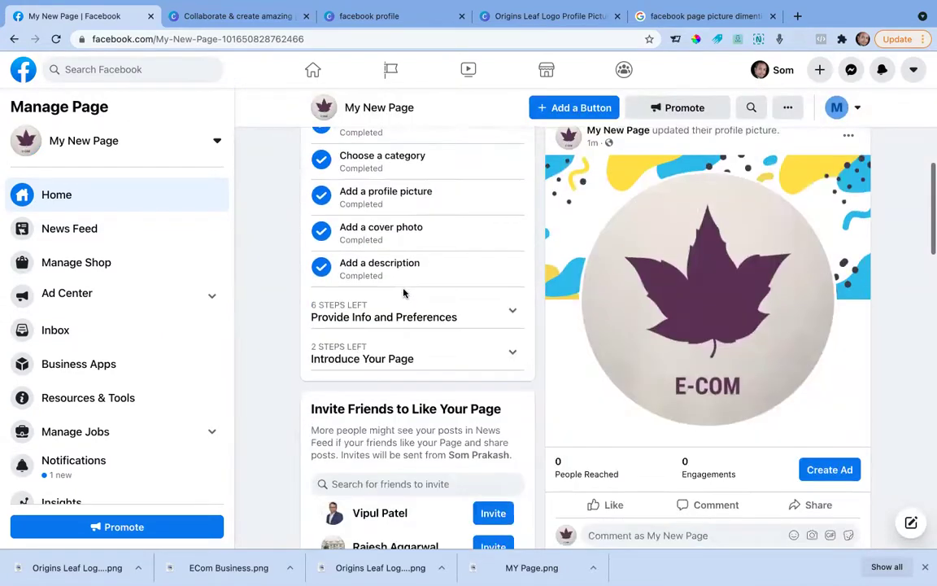
{"action": "left_click", "coordinate": [502, 319]}
{"action": "scroll", "coordinate": [480, 316], "scroll_direction": "down", "scroll_amount": 2}
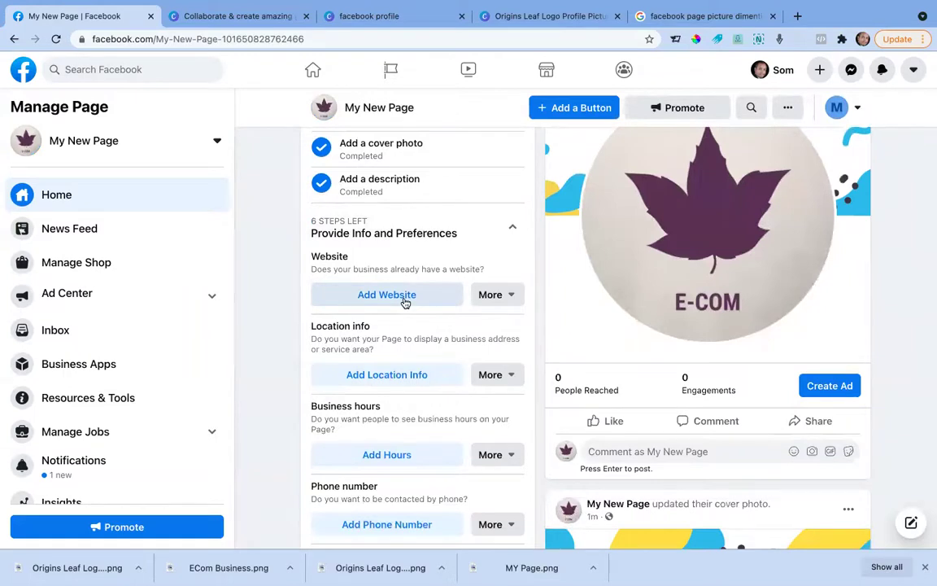
Check the website entry form from the Provide Info and Preferences checklist and close it without entering a website.
{"action": "left_click", "coordinate": [378, 295]}
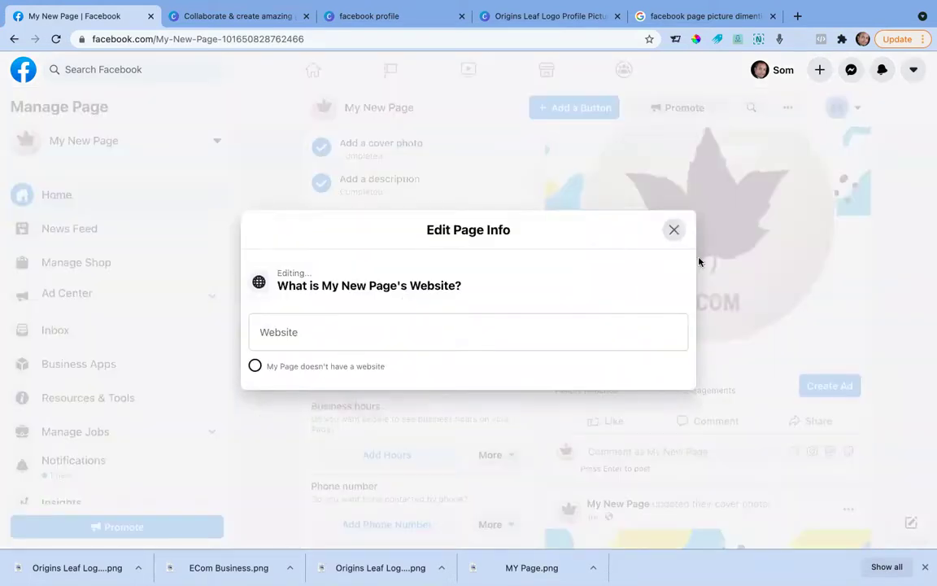
{"action": "left_click", "coordinate": [674, 231]}
{"action": "scroll", "coordinate": [417, 344], "scroll_direction": "down", "scroll_amount": 2}
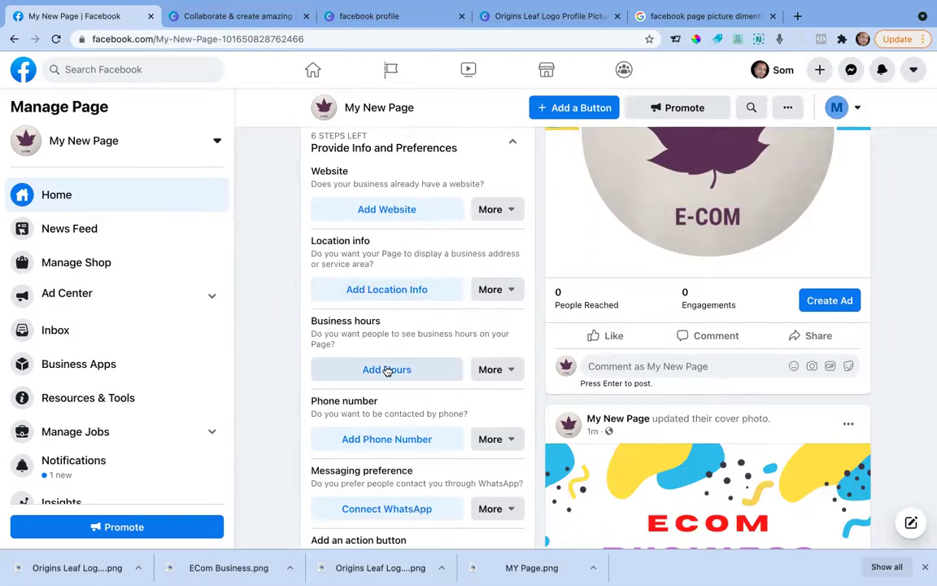
Open the action button choices from the setup checklist and examine the full list of visitor actions.
{"action": "scroll", "coordinate": [398, 465], "scroll_direction": "down", "scroll_amount": 4}
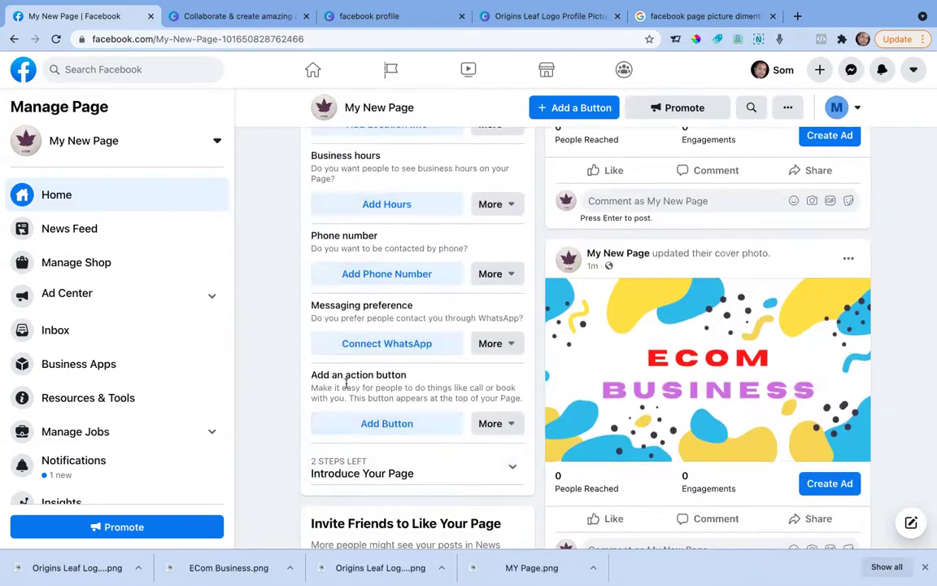
{"action": "left_click", "coordinate": [391, 422]}
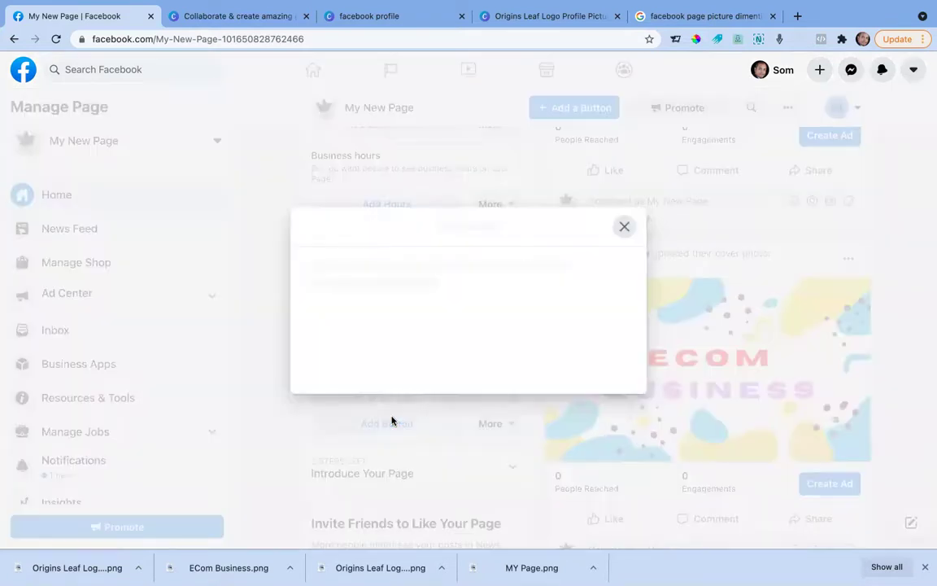
{"action": "scroll", "coordinate": [393, 421], "scroll_direction": "down", "scroll_amount": 5}
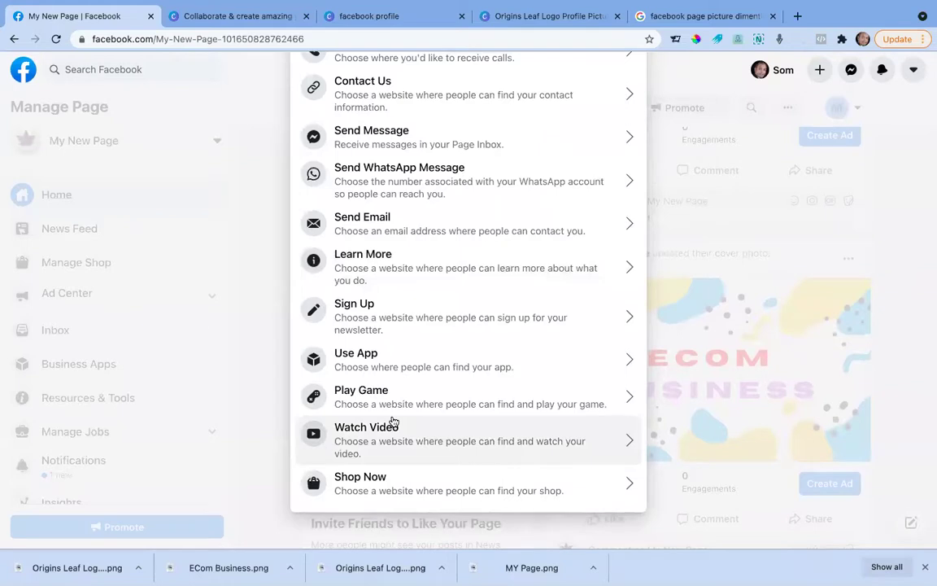
{"action": "scroll", "coordinate": [391, 406], "scroll_direction": "up", "scroll_amount": 5}
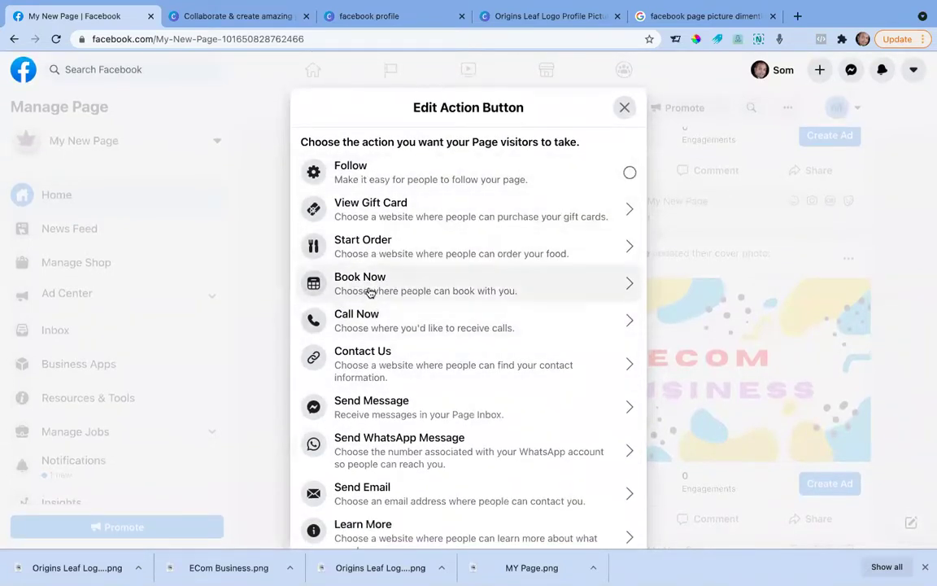
Choose the Book Now action with Connect Another Tool and look through the available booking tools.
{"action": "left_click", "coordinate": [368, 286]}
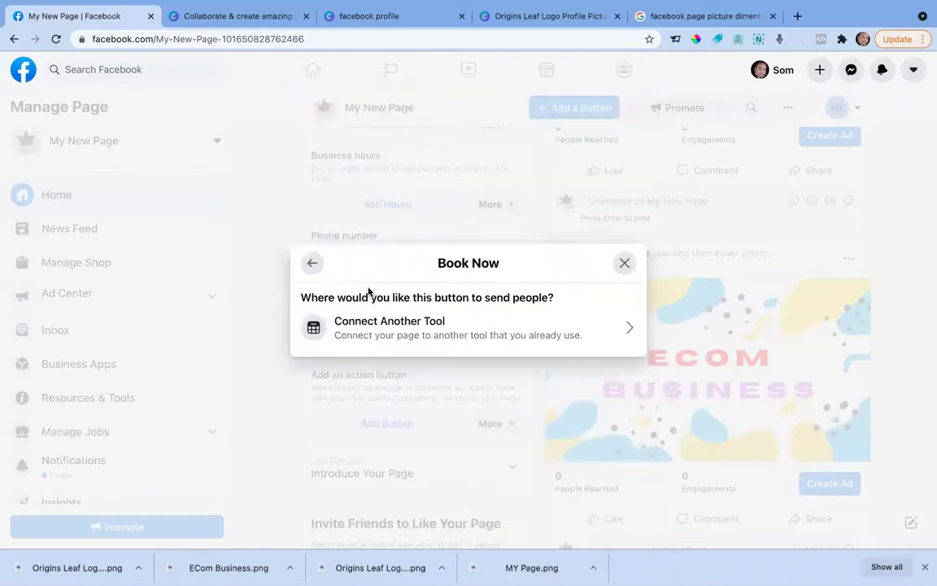
{"action": "left_click", "coordinate": [534, 333]}
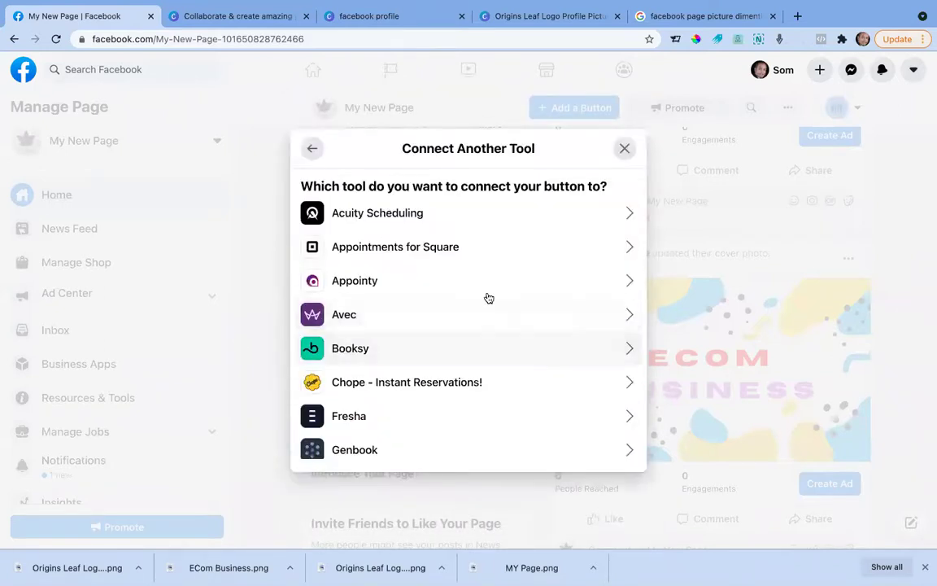
{"action": "scroll", "coordinate": [477, 351], "scroll_direction": "down", "scroll_amount": 10}
{"action": "scroll", "coordinate": [478, 351], "scroll_direction": "down", "scroll_amount": 5}
{"action": "scroll", "coordinate": [479, 351], "scroll_direction": "up", "scroll_amount": 3}
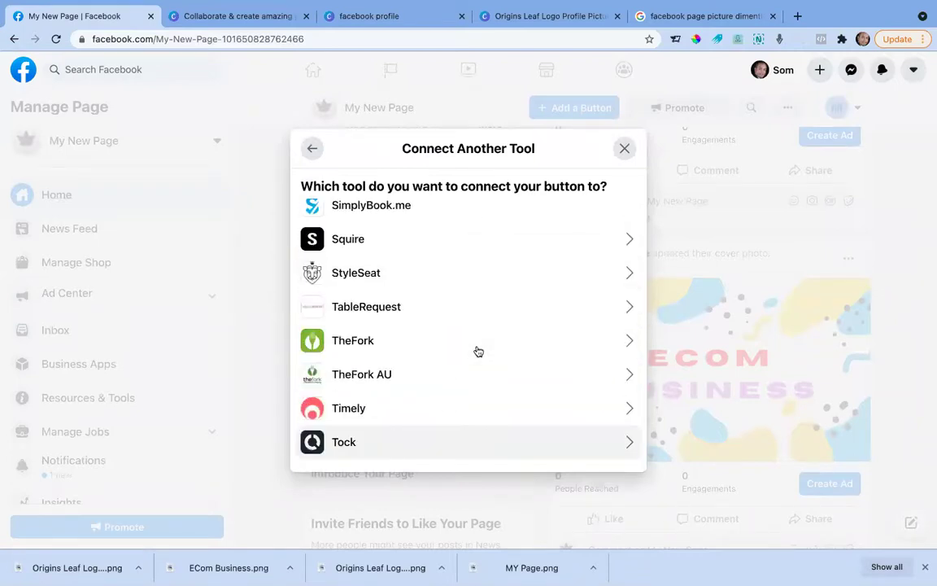
{"action": "scroll", "coordinate": [479, 351], "scroll_direction": "up", "scroll_amount": 12}
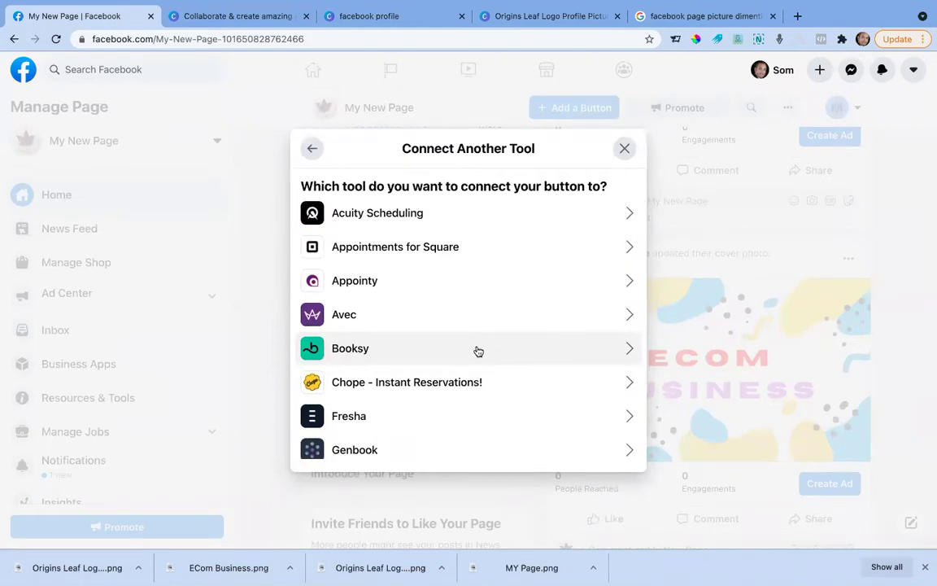
{"action": "scroll", "coordinate": [478, 350], "scroll_direction": "down", "scroll_amount": 5}
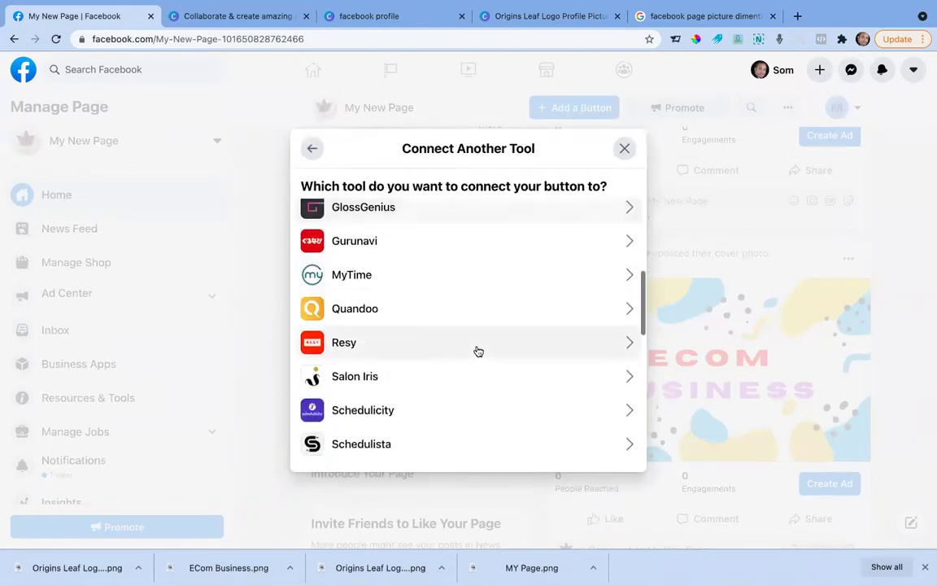
{"action": "scroll", "coordinate": [478, 351], "scroll_direction": "down", "scroll_amount": 5}
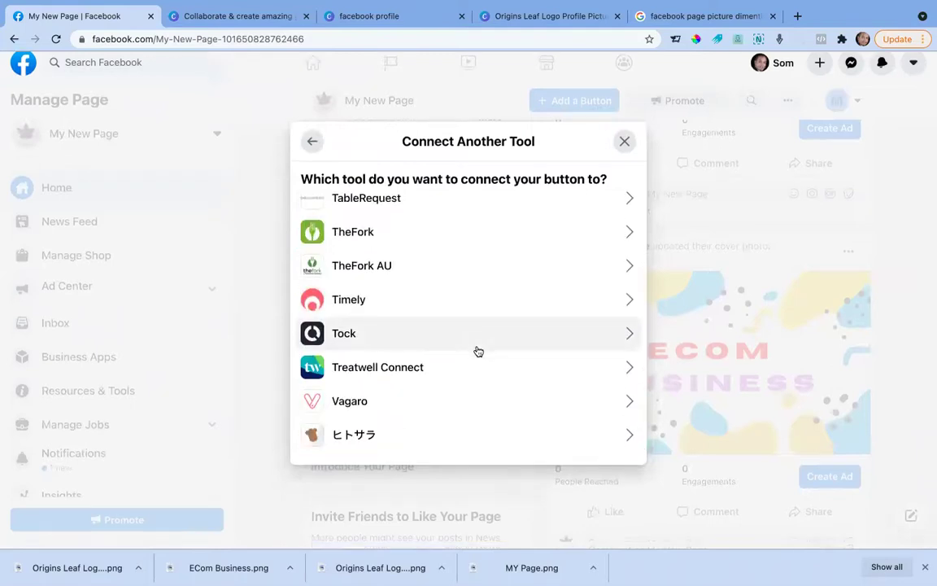
{"action": "scroll", "coordinate": [476, 349], "scroll_direction": "up", "scroll_amount": 15}
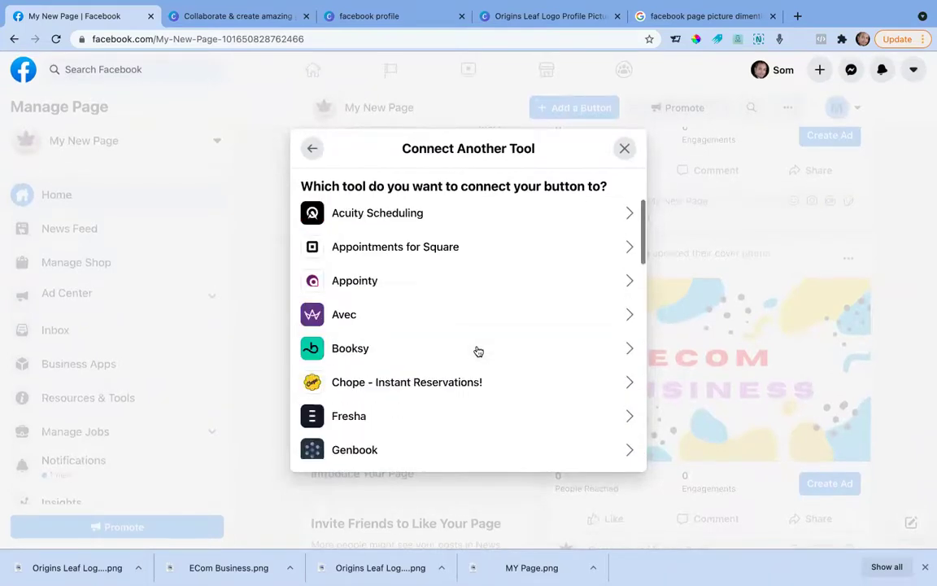
Try connecting the Book Now button to Acuity Scheduling, view its login page, and return to the Page to close the connection dialog.
{"action": "left_click", "coordinate": [417, 210]}
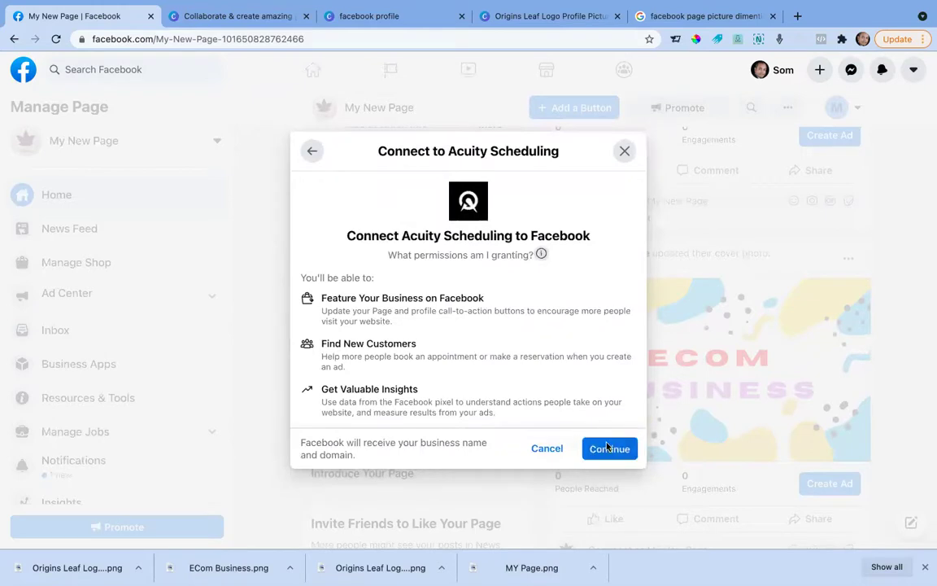
{"action": "left_click", "coordinate": [606, 447]}
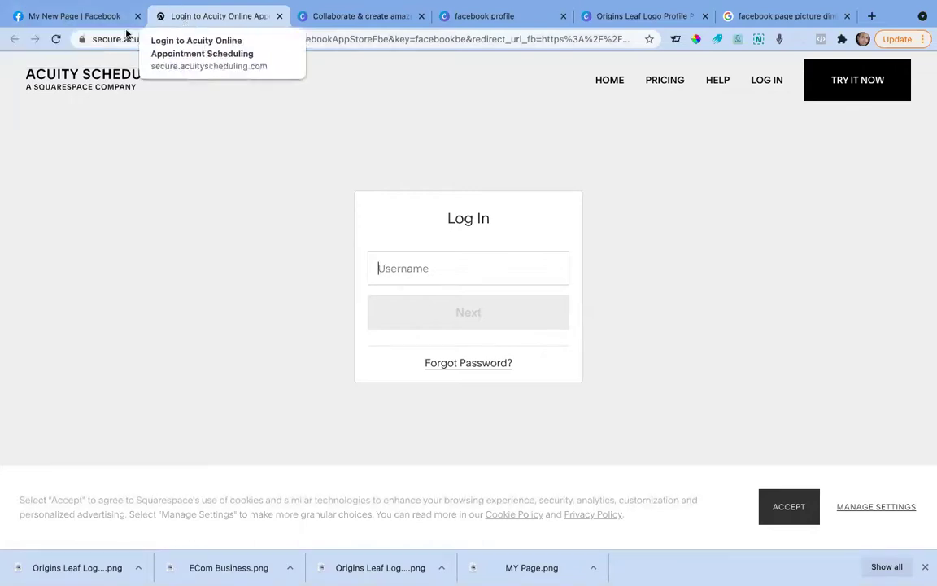
{"action": "left_click", "coordinate": [79, 17]}
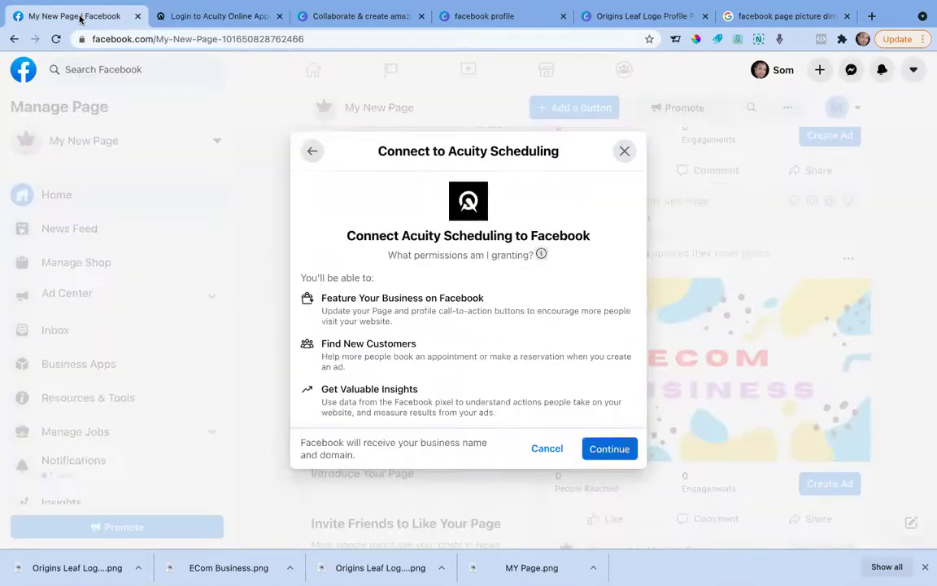
{"action": "left_click", "coordinate": [623, 152]}
Check the action choices offered by the Page header's Add a Button option and close them without choosing one.
{"action": "scroll", "coordinate": [793, 144], "scroll_direction": "up", "scroll_amount": 10}
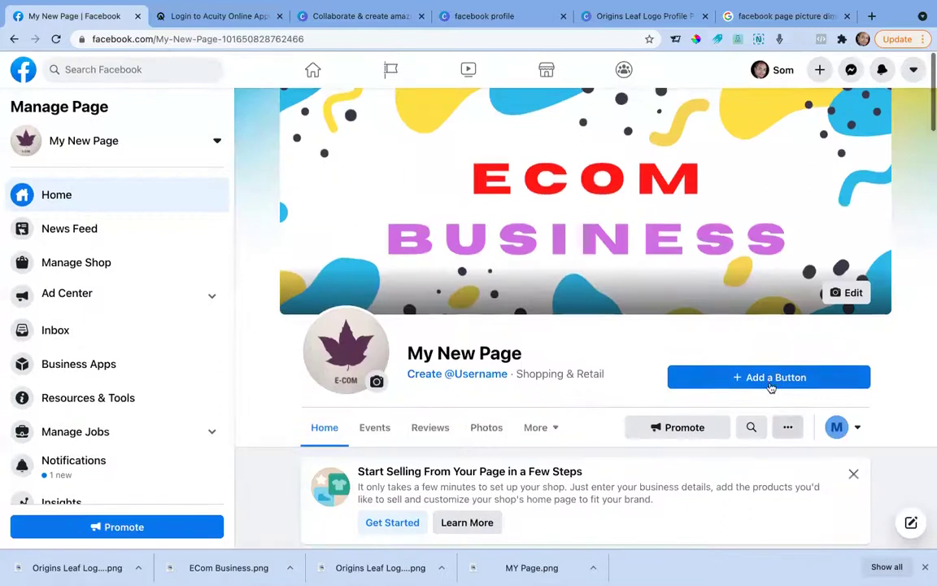
{"action": "left_click", "coordinate": [764, 379]}
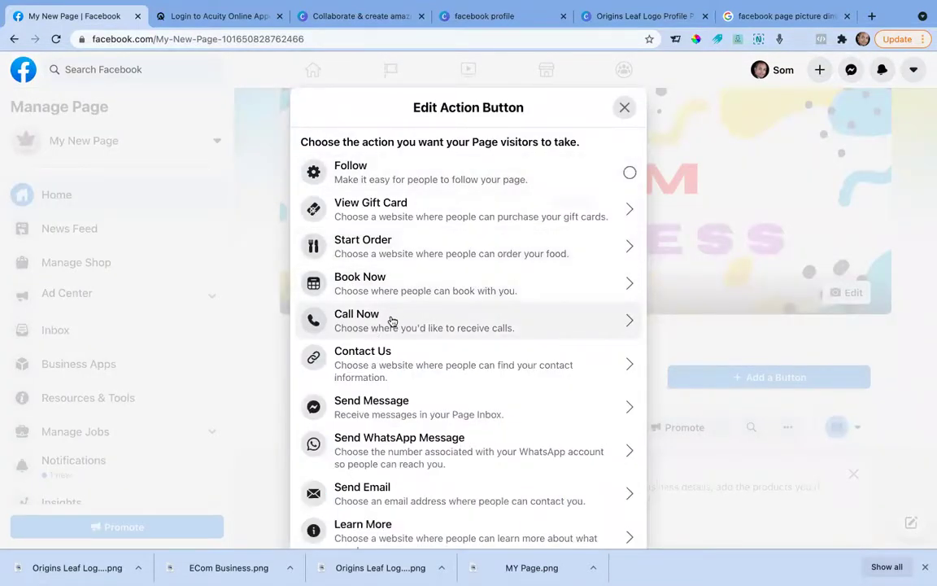
{"action": "left_click", "coordinate": [625, 110]}
Review the Page's remaining checklist items, friend invitations, ad options, business tools, Insights, About and Photos sections, and return to the cover.
{"action": "scroll", "coordinate": [802, 377], "scroll_direction": "down", "scroll_amount": 10}
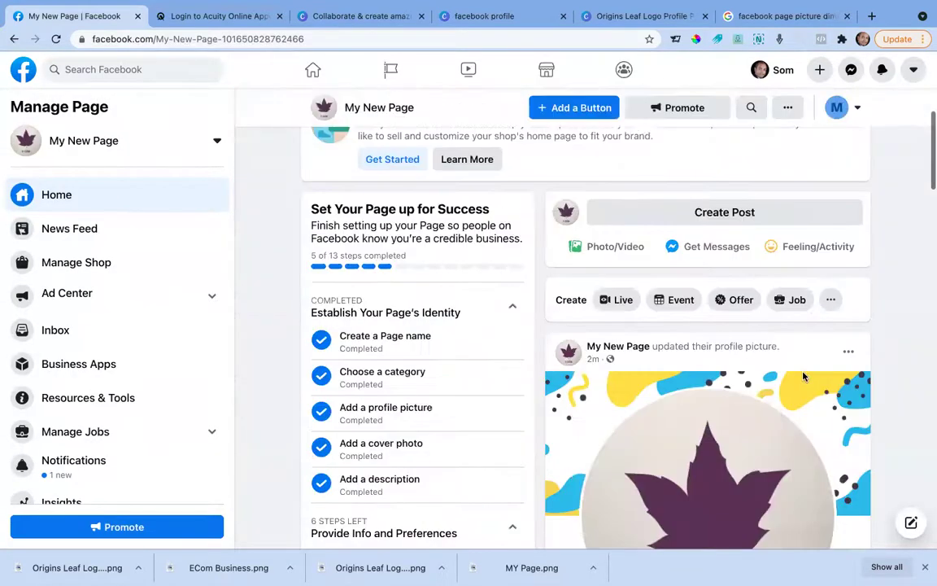
{"action": "scroll", "coordinate": [803, 376], "scroll_direction": "down", "scroll_amount": 5}
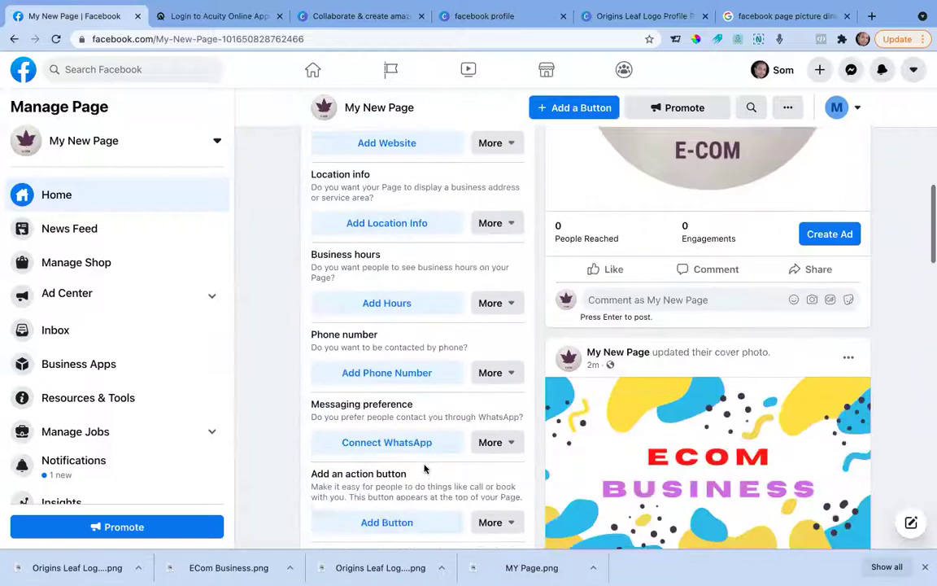
{"action": "scroll", "coordinate": [419, 439], "scroll_direction": "down", "scroll_amount": 3}
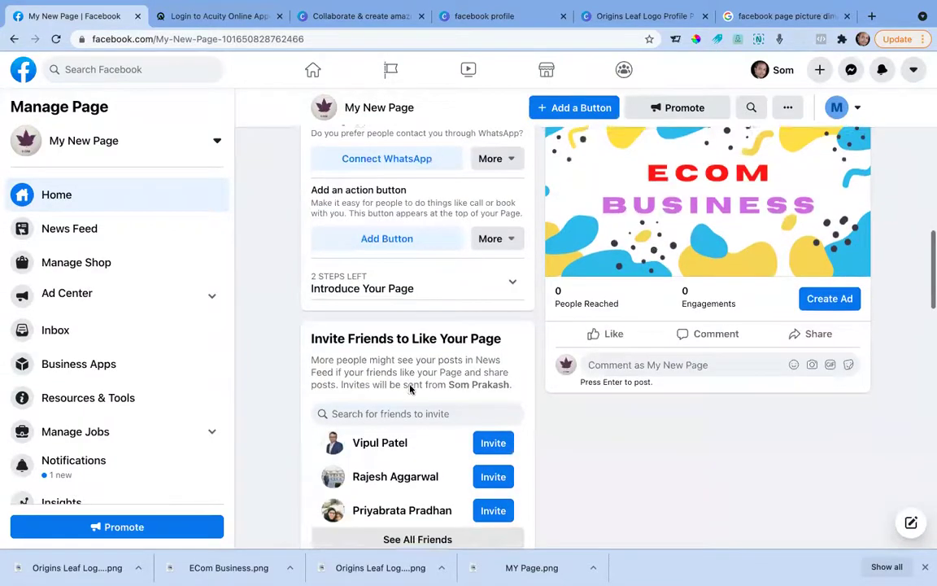
{"action": "scroll", "coordinate": [410, 389], "scroll_direction": "down", "scroll_amount": 5}
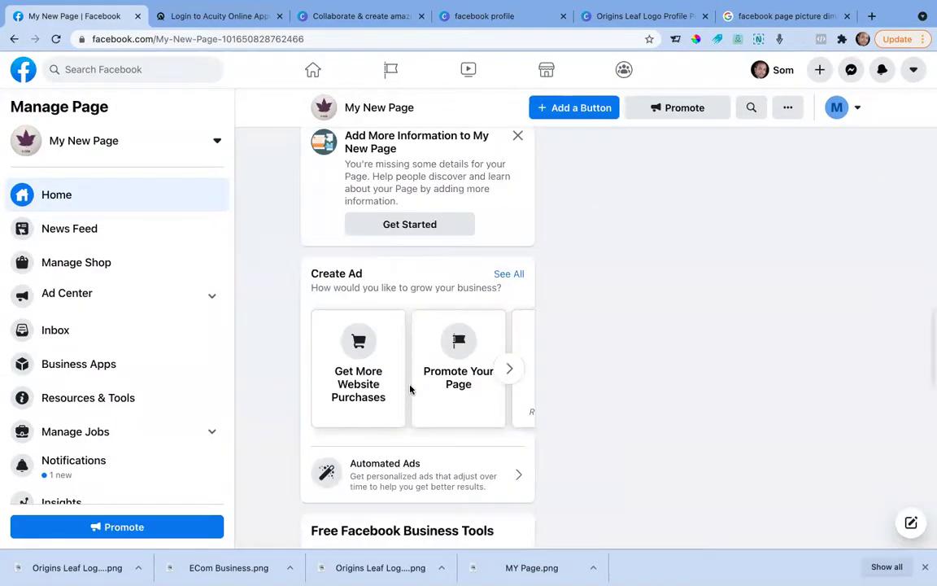
{"action": "scroll", "coordinate": [410, 389], "scroll_direction": "down", "scroll_amount": 1}
{"action": "scroll", "coordinate": [411, 390], "scroll_direction": "down", "scroll_amount": 3}
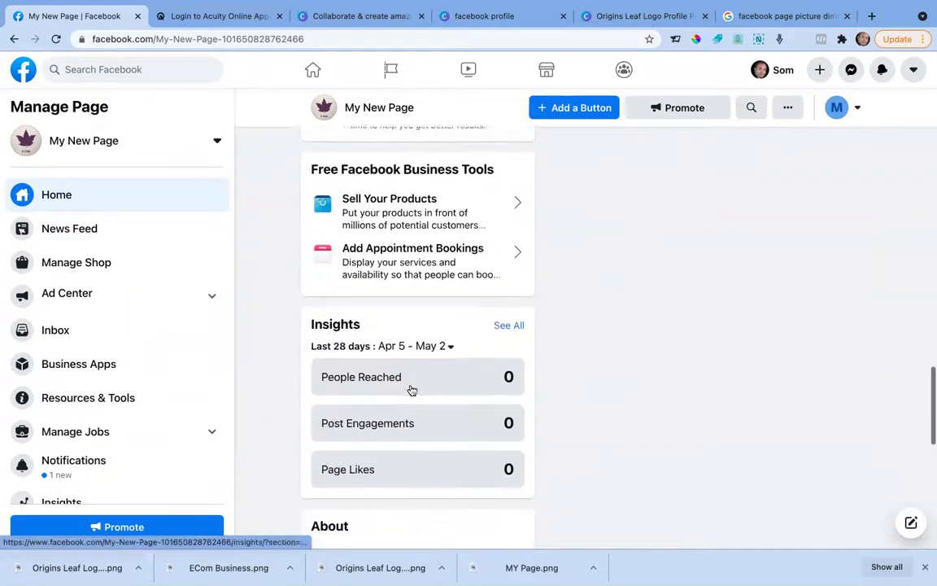
{"action": "scroll", "coordinate": [411, 390], "scroll_direction": "down", "scroll_amount": 5}
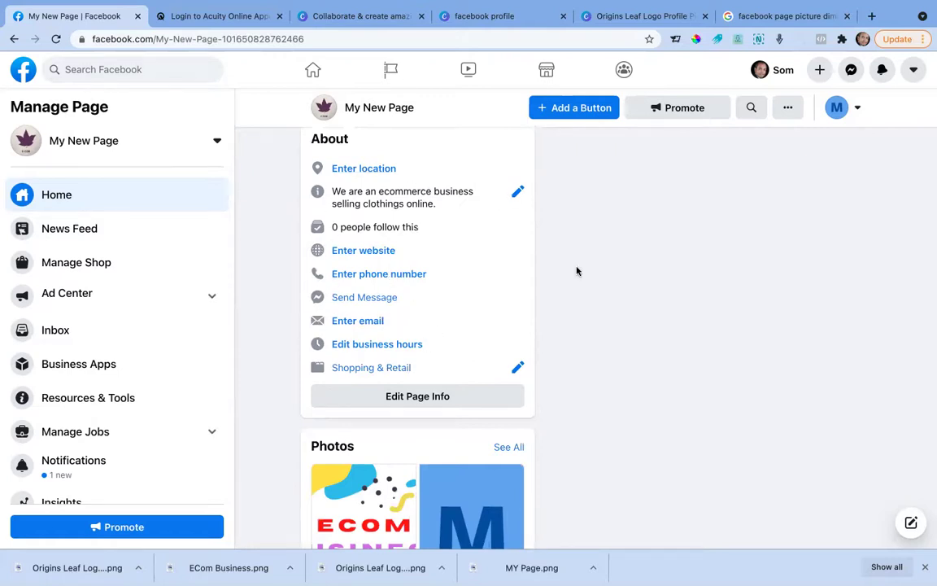
{"action": "scroll", "coordinate": [577, 270], "scroll_direction": "down", "scroll_amount": 3}
{"action": "scroll", "coordinate": [577, 270], "scroll_direction": "up", "scroll_amount": 5}
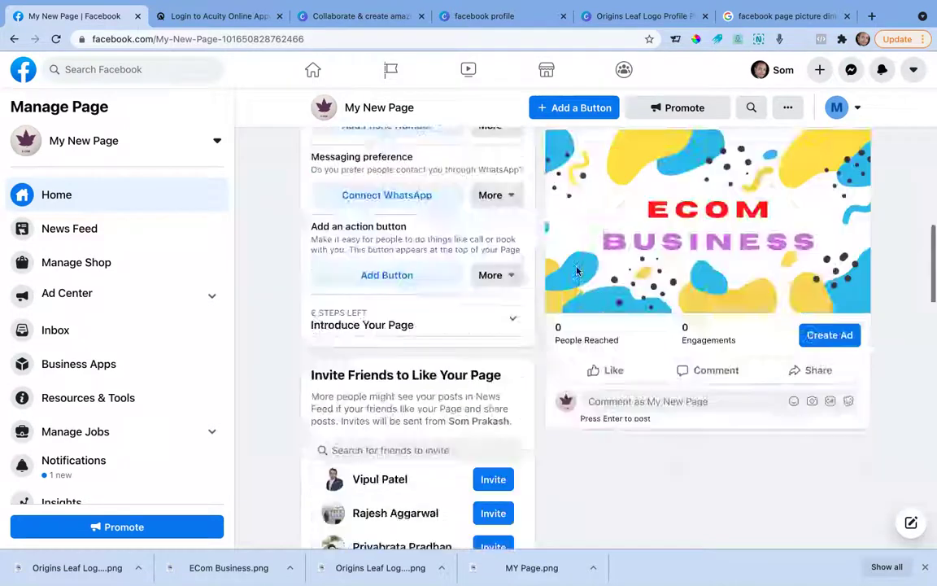
{"action": "scroll", "coordinate": [577, 271], "scroll_direction": "up", "scroll_amount": 5}
{"action": "scroll", "coordinate": [550, 235], "scroll_direction": "up", "scroll_amount": 5}
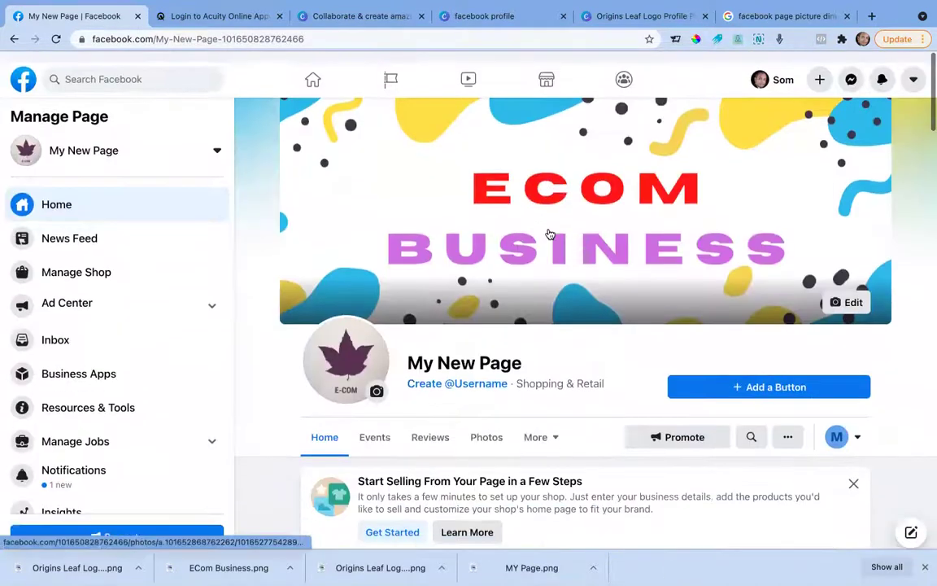